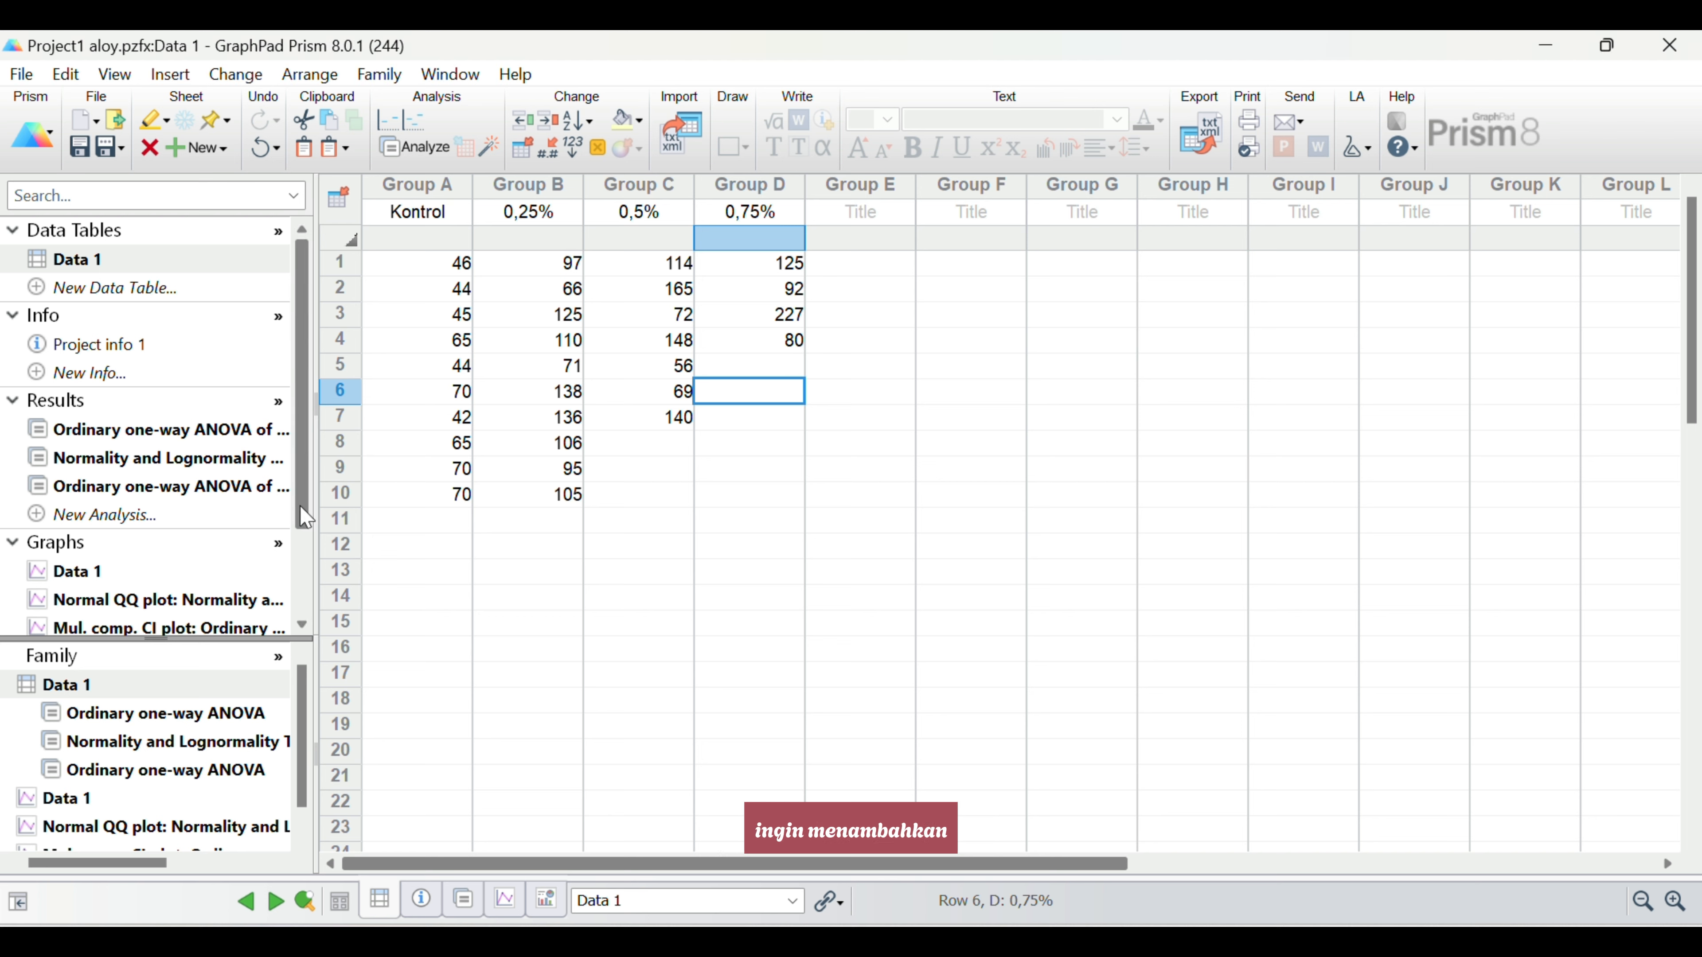
Review the Data 1 bar graph alongside the normality and lognormality test results and their normal QQ plot.
left_click_drag(300, 512, 298, 625)
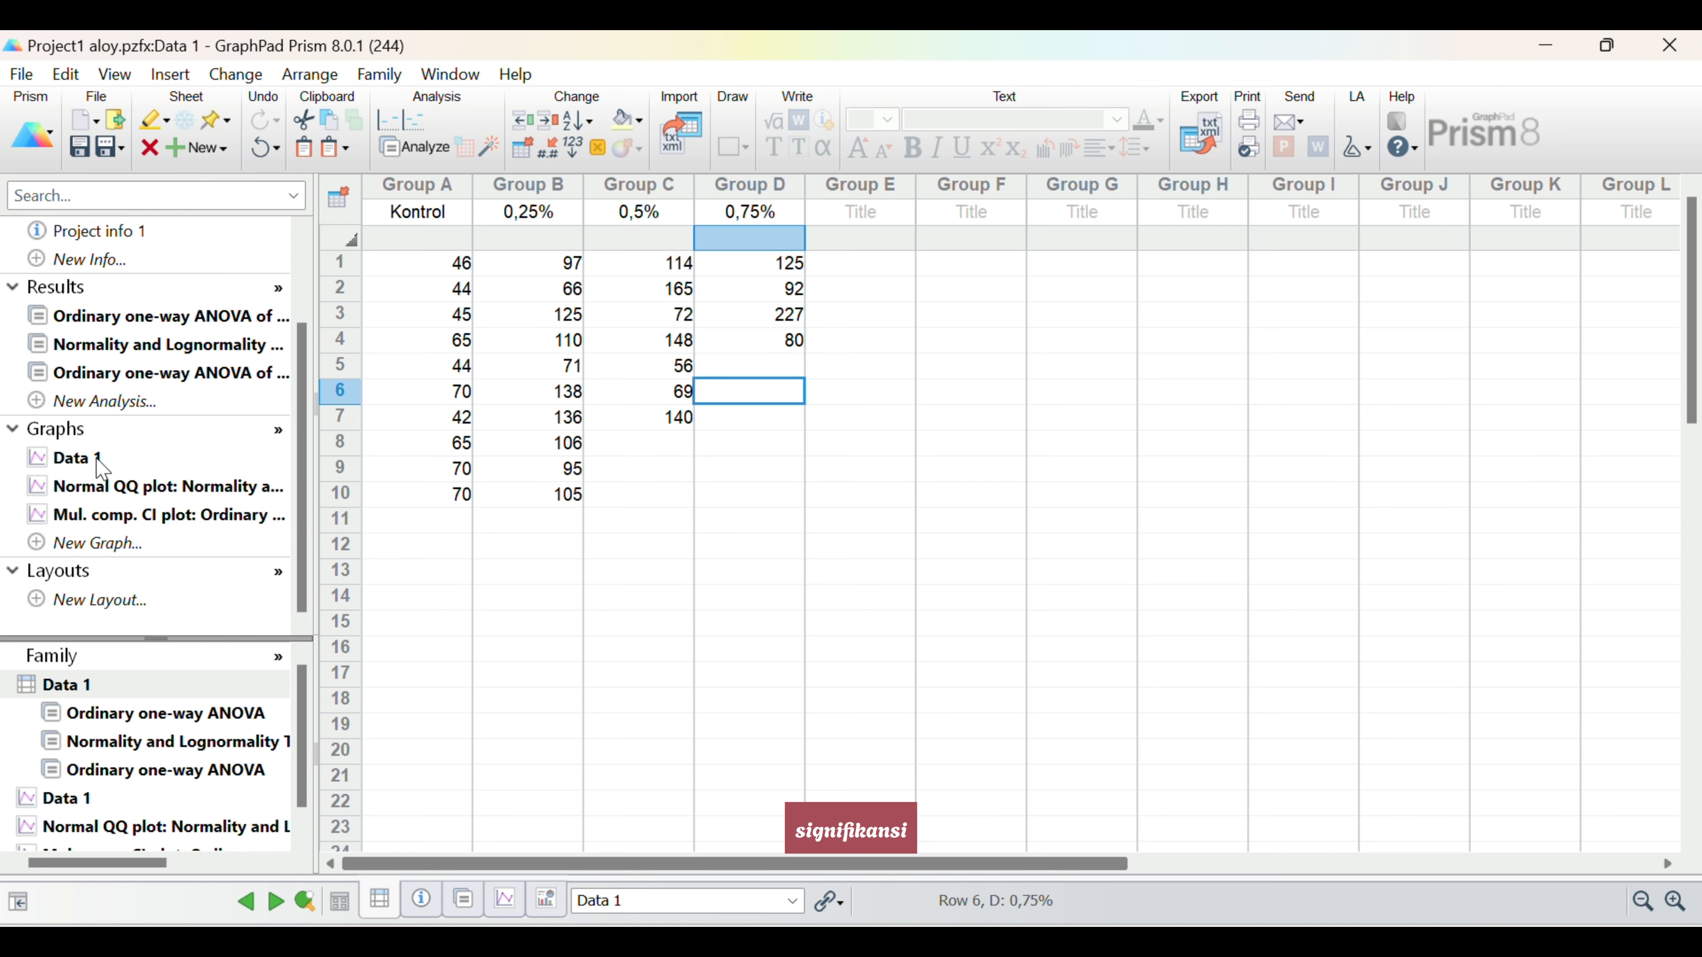
left_click(80, 463)
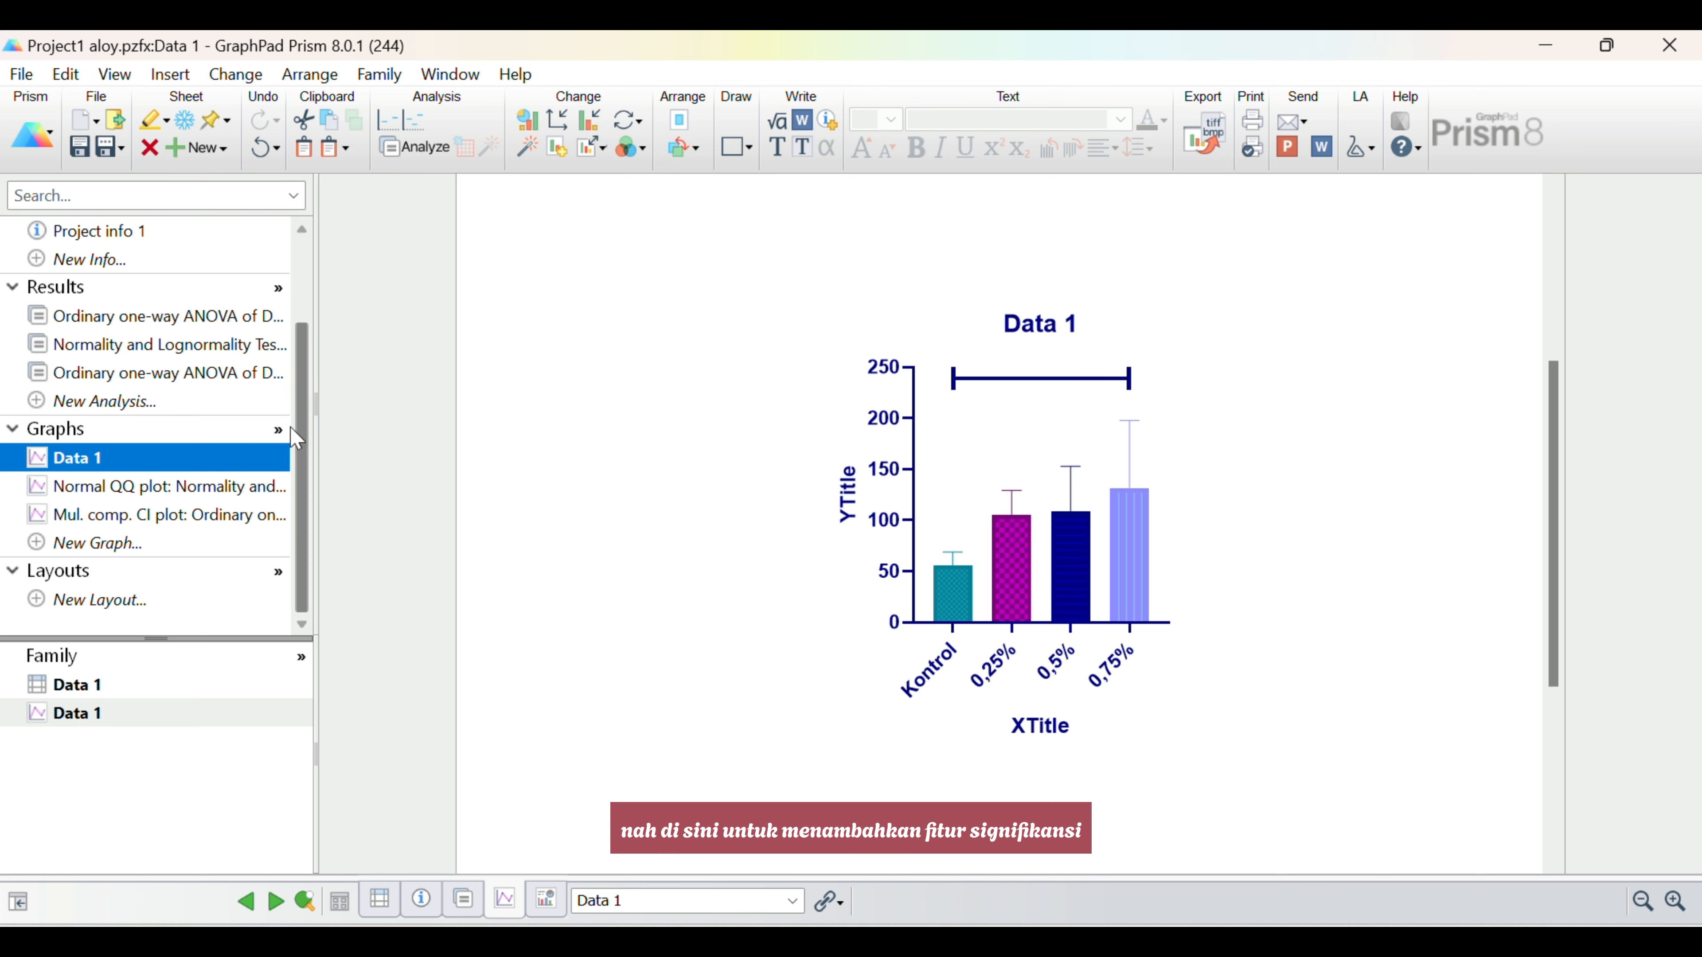
scroll(297, 395, "up", 2)
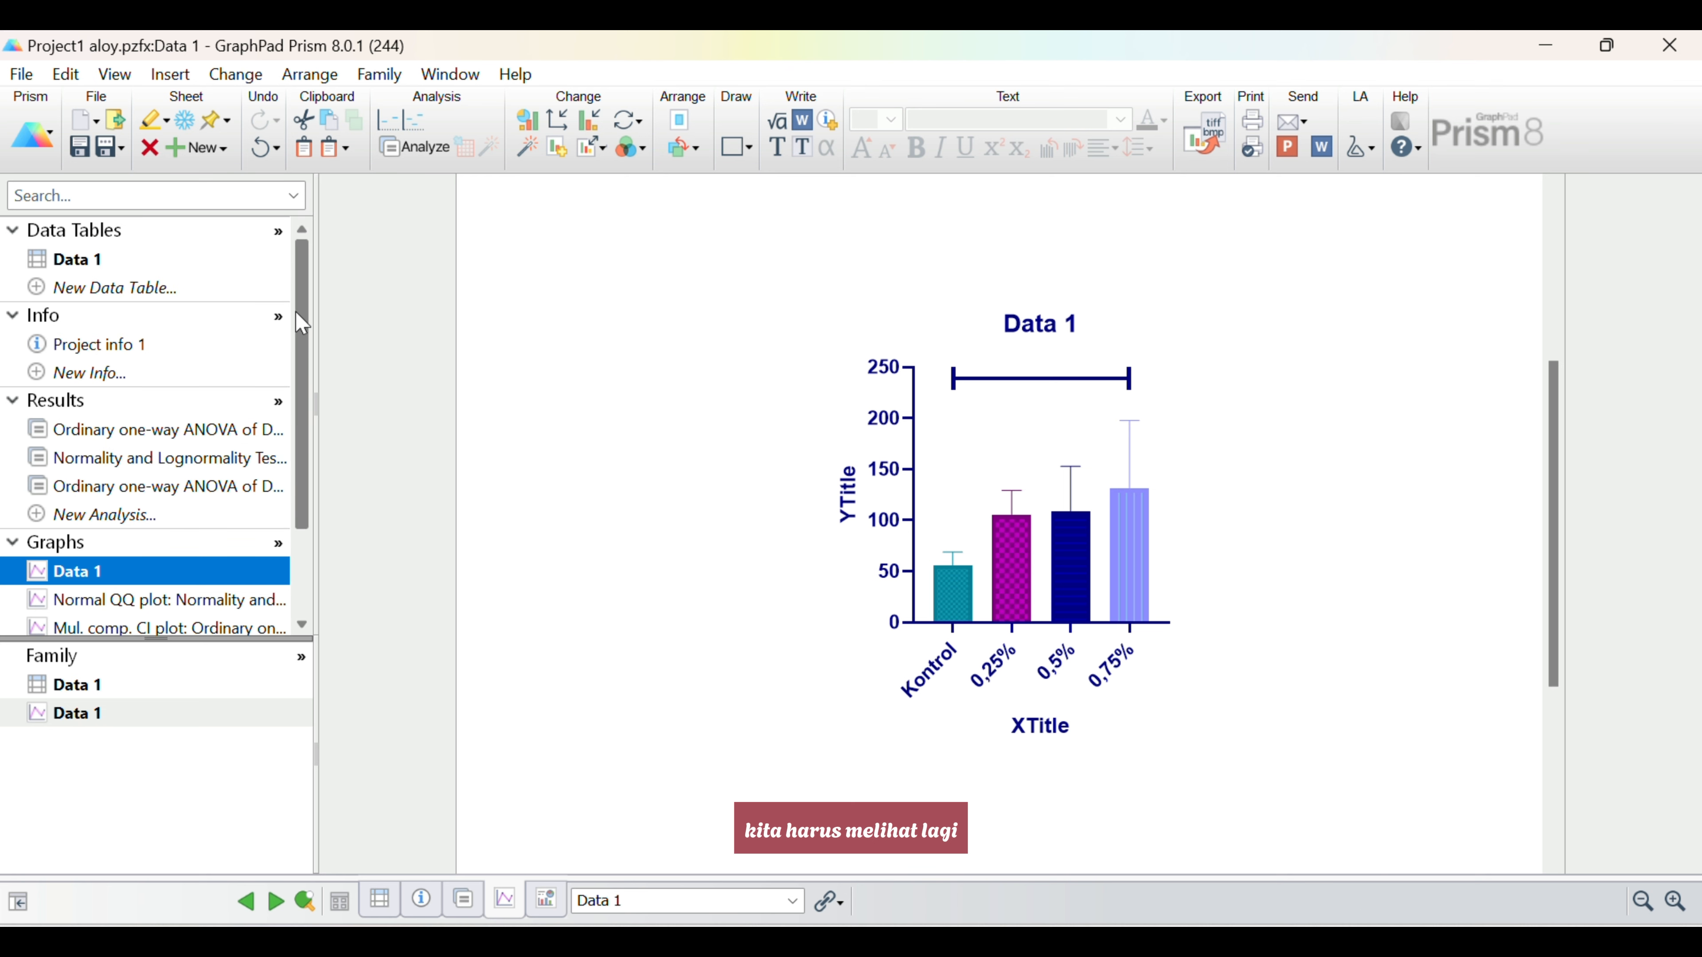
left_click(120, 459)
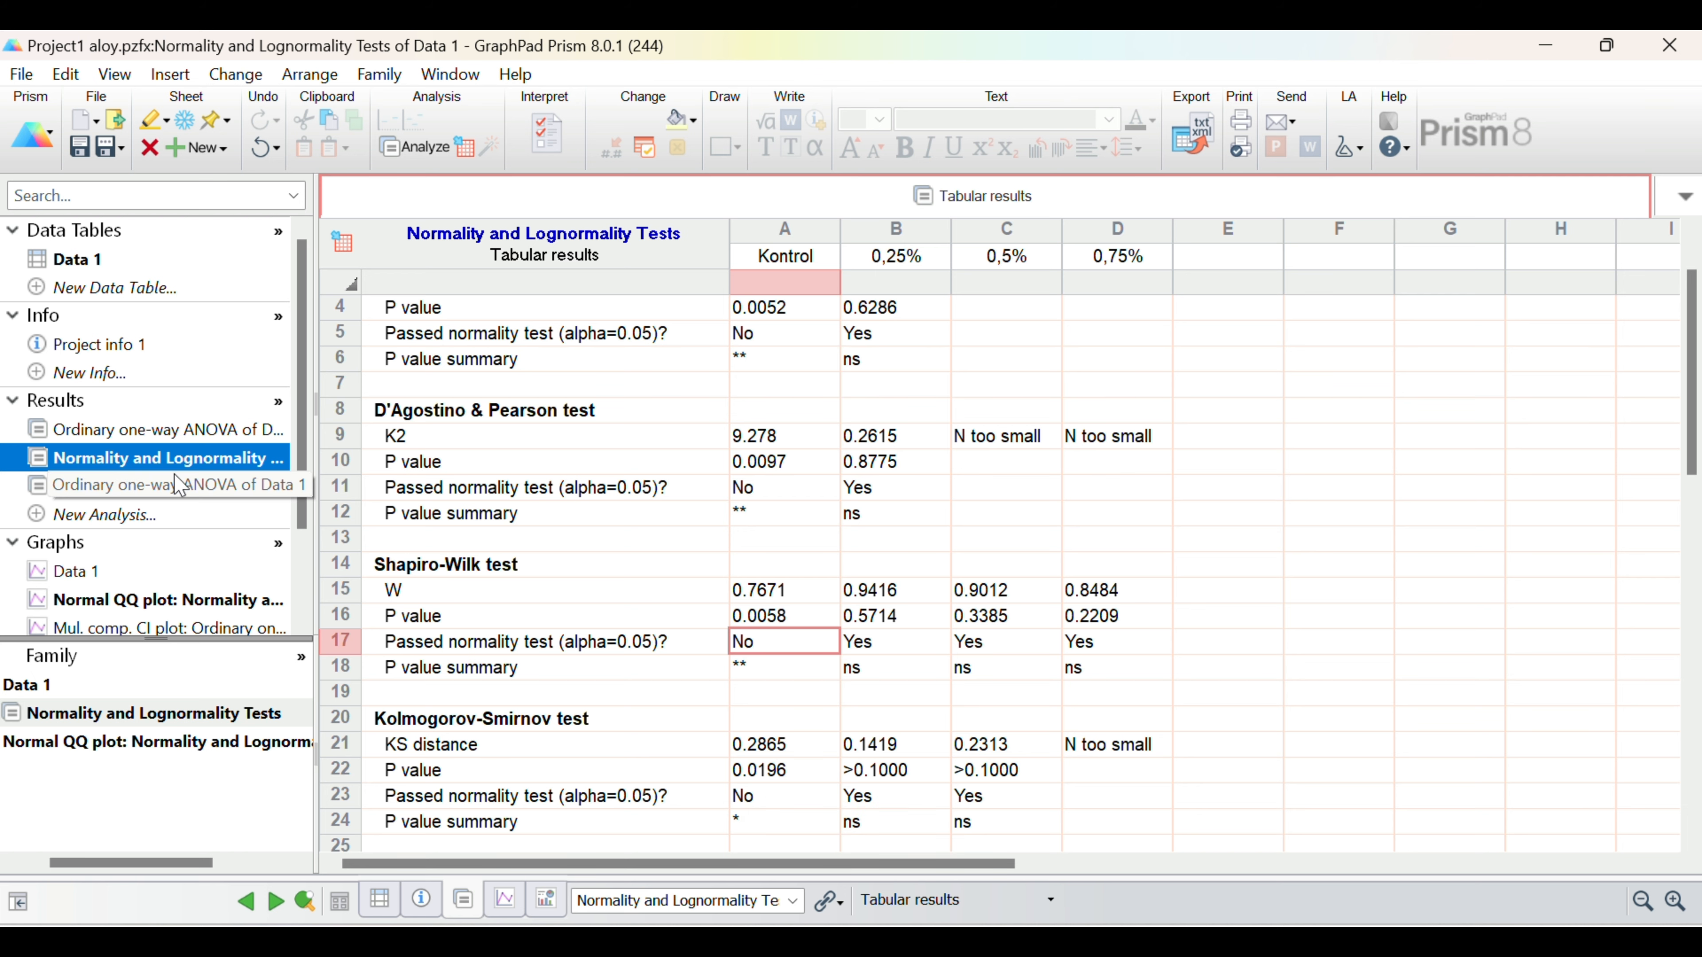
scroll(138, 570, "down", 1)
left_click(168, 514)
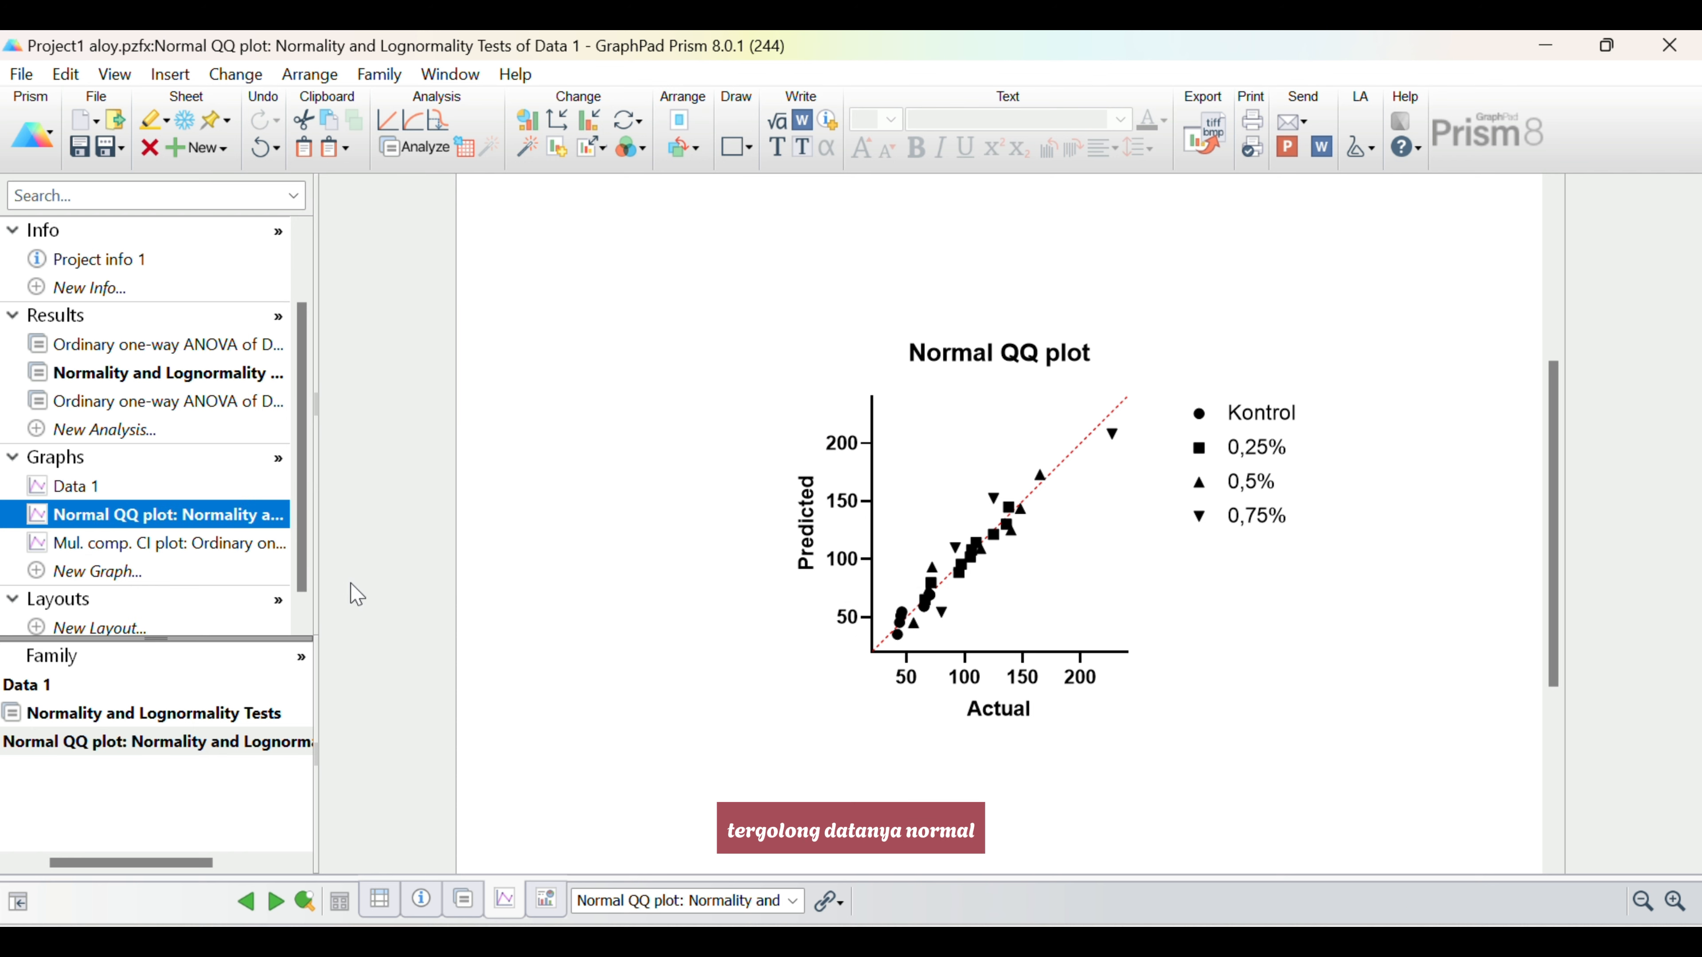
left_click(93, 495)
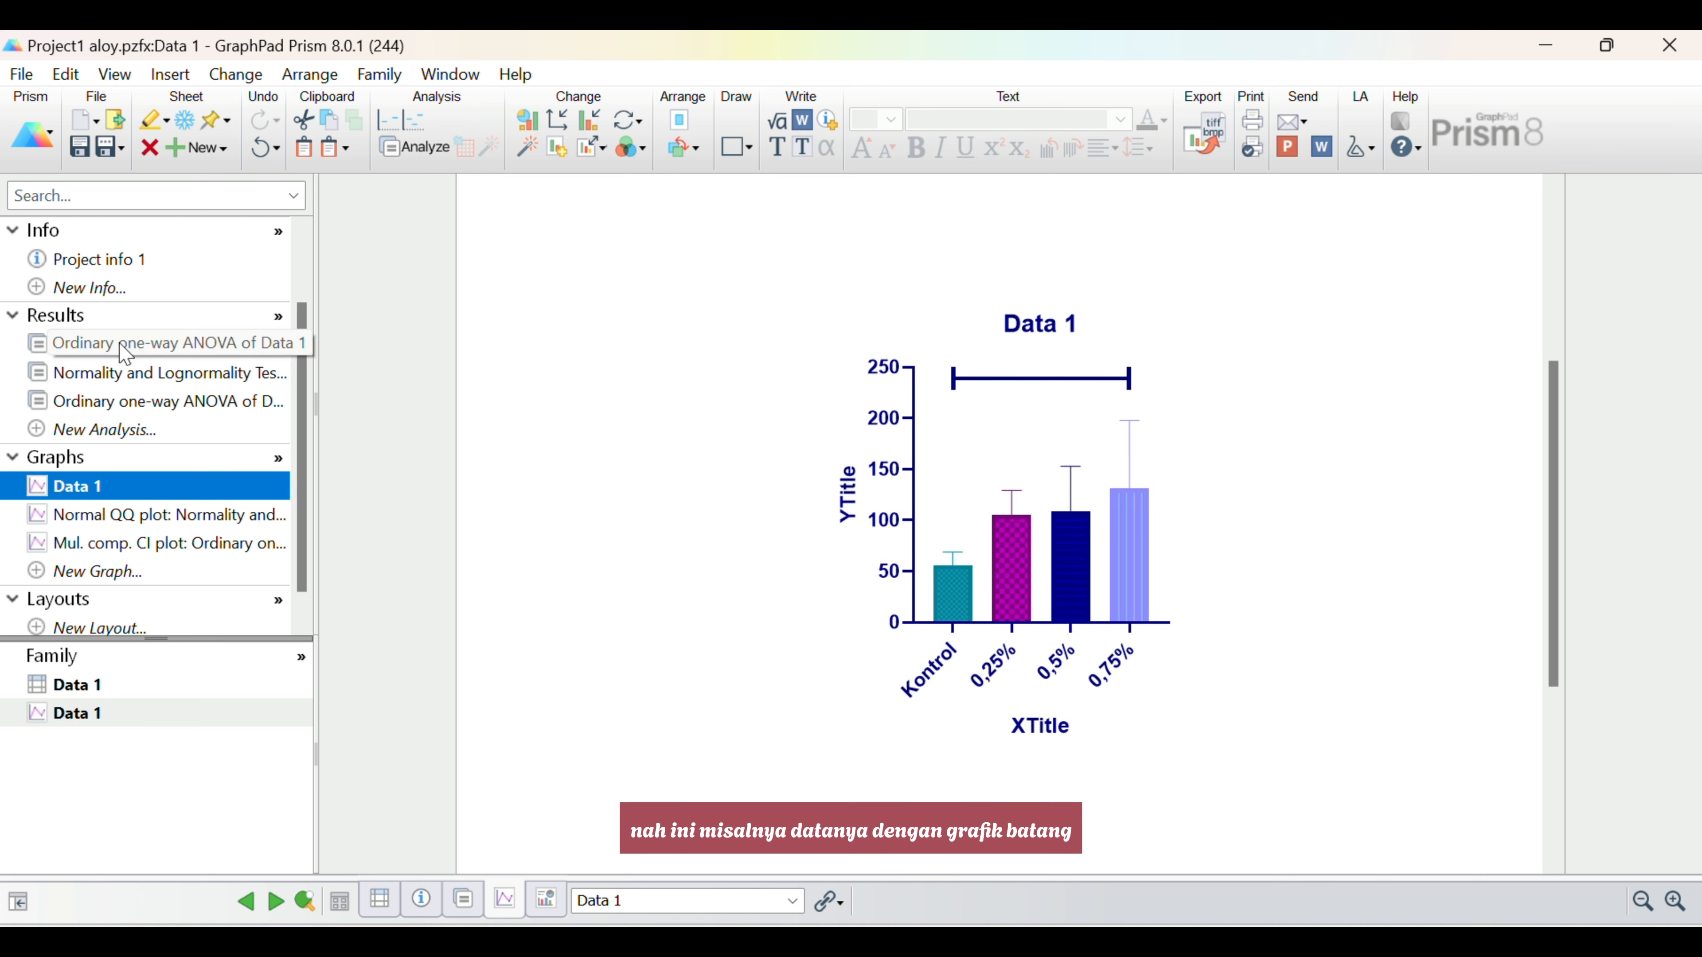
Examine the first ordinary one-way ANOVA of Data 1, comparing its ANOVA summary with Tukey's multiple comparisons.
left_click(143, 350)
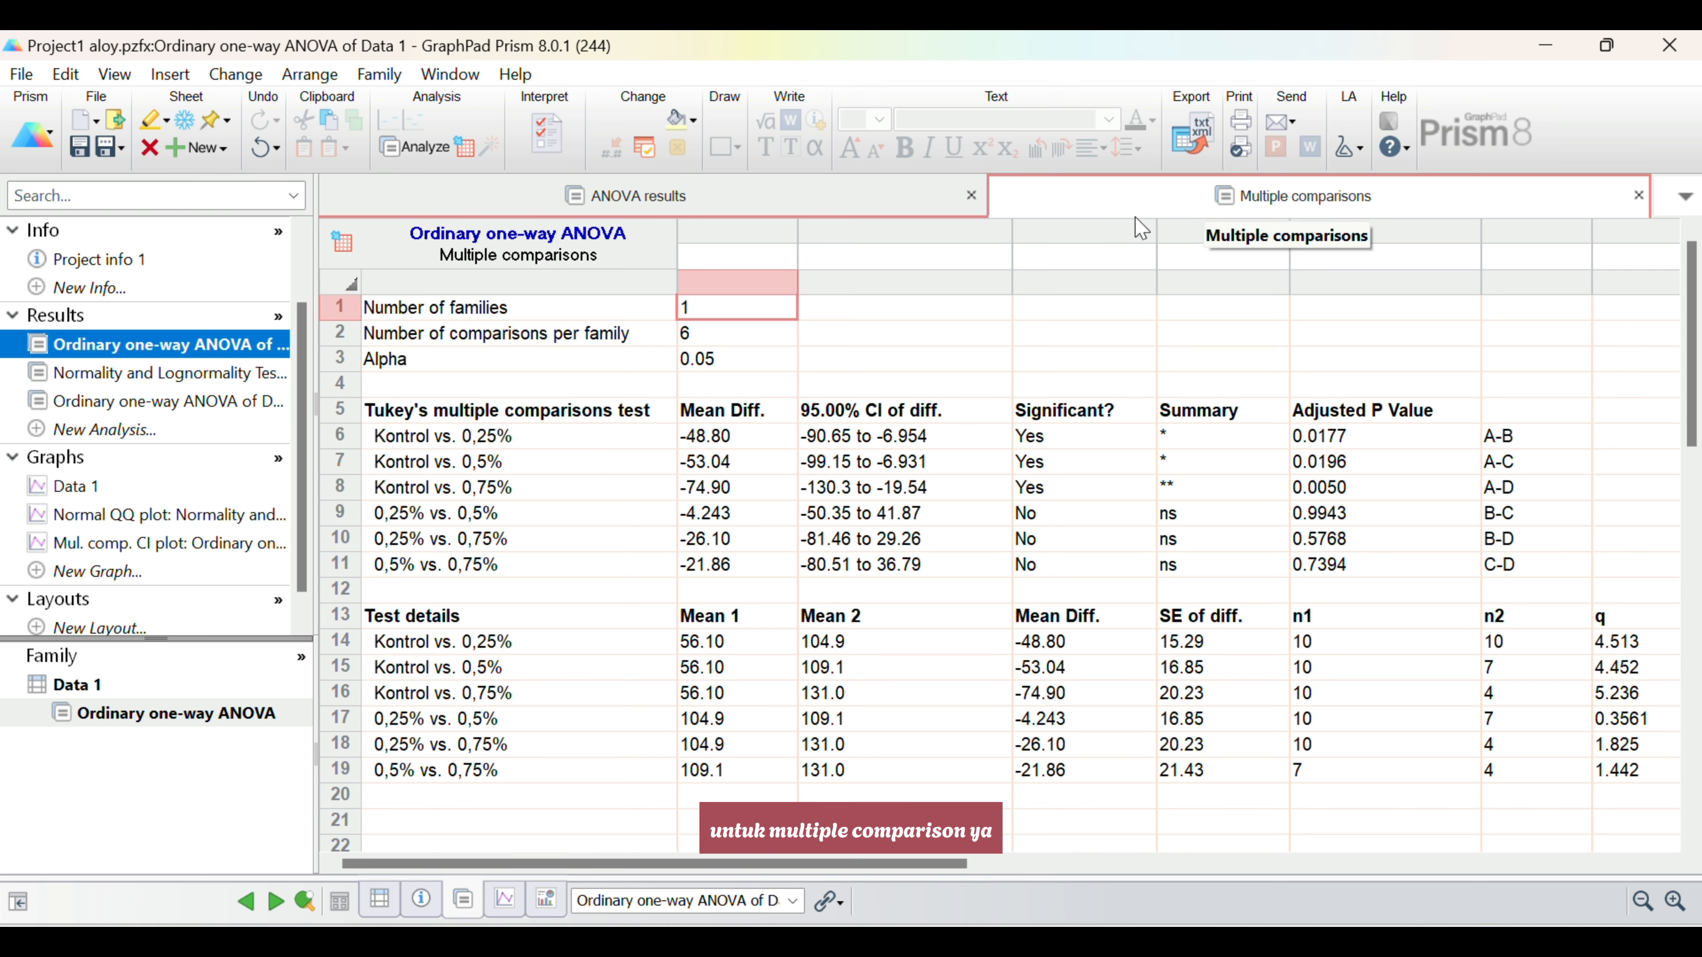
left_click(698, 206)
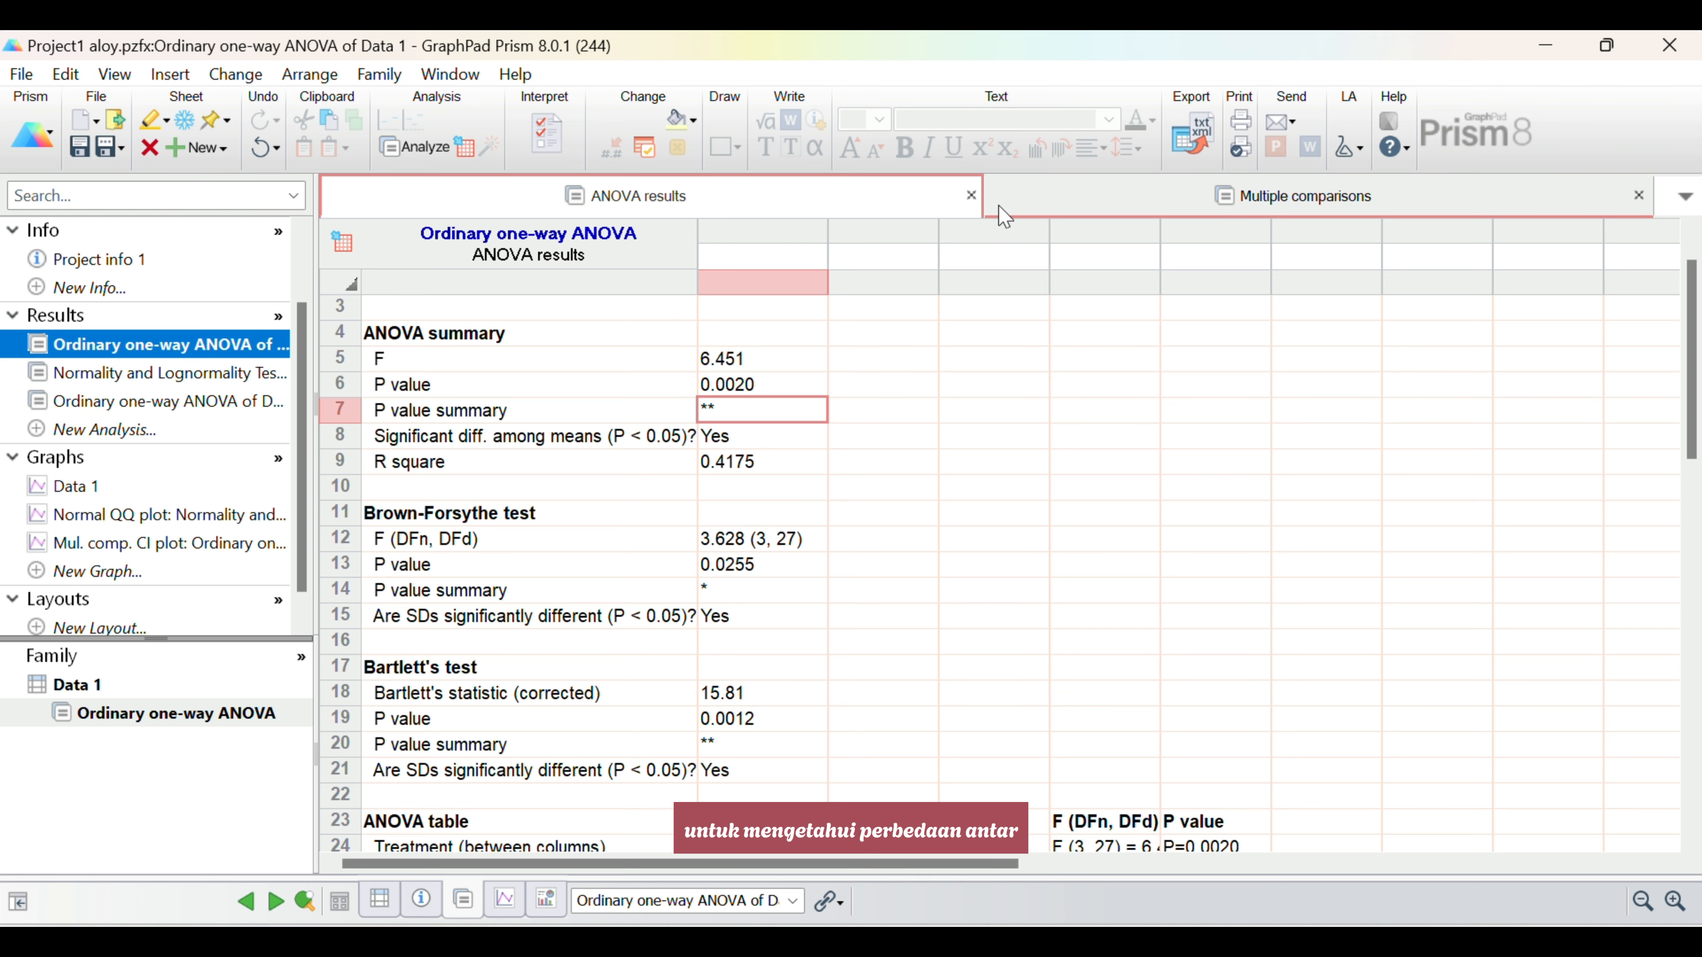
left_click(1032, 208)
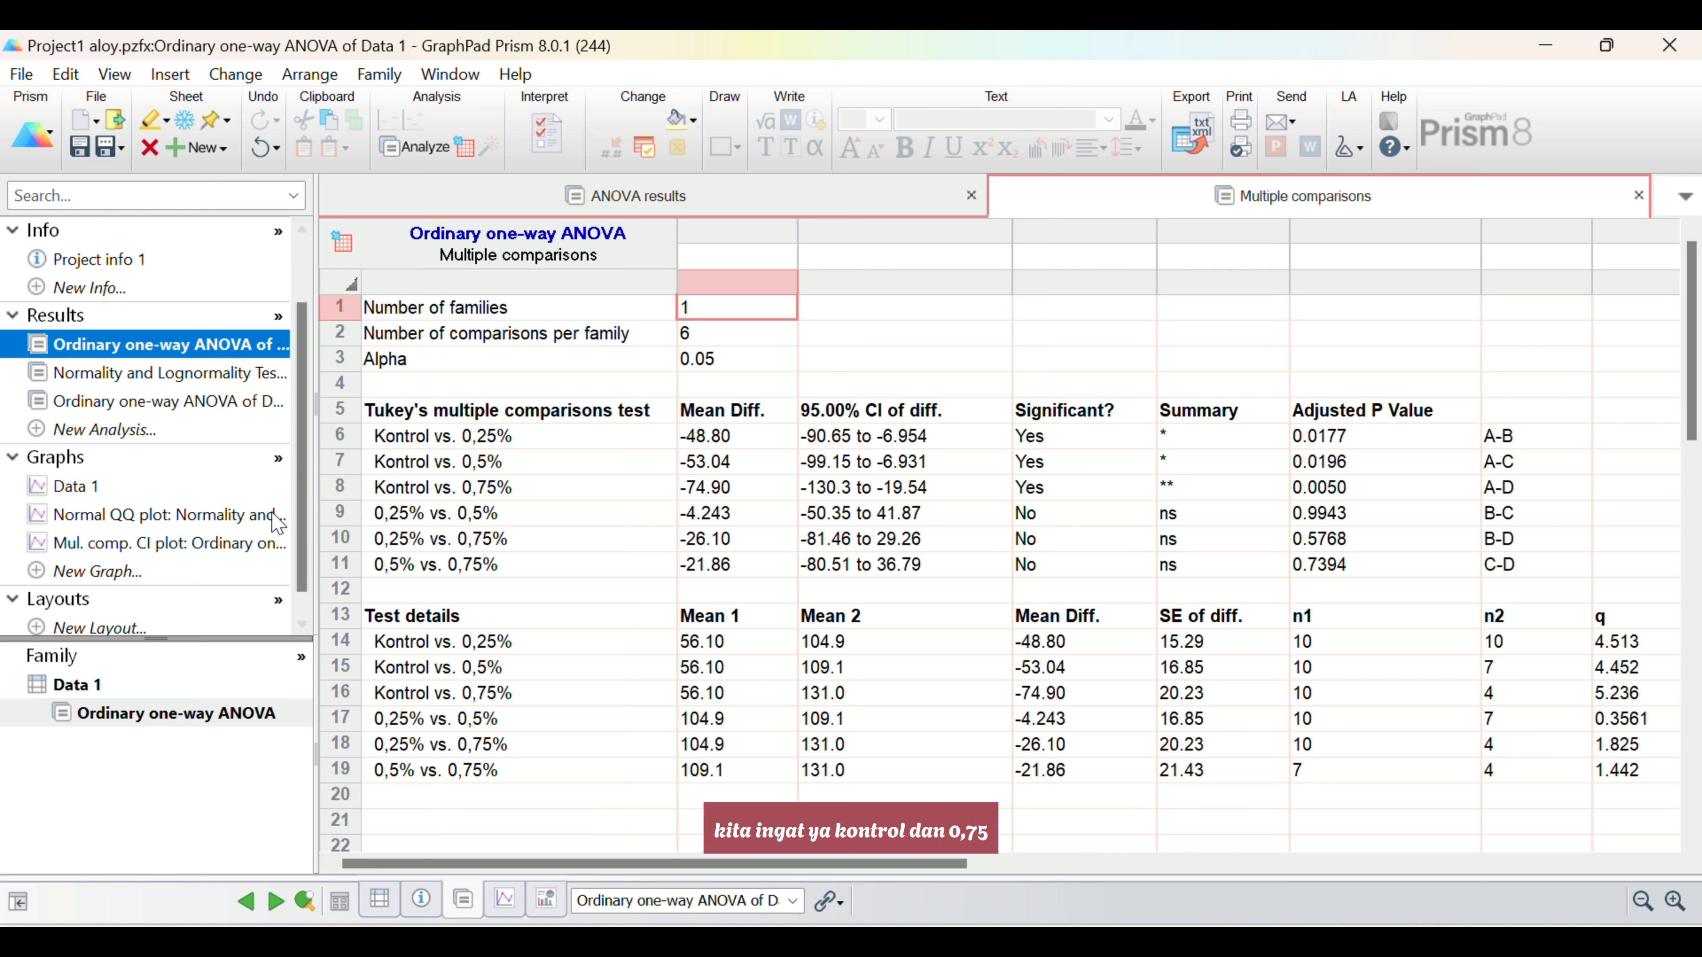
On the Data 1 graph, replace the straight line above the bars with a downward-facing bracket spanning Kontrol to 0,75%.
left_click(77, 487)
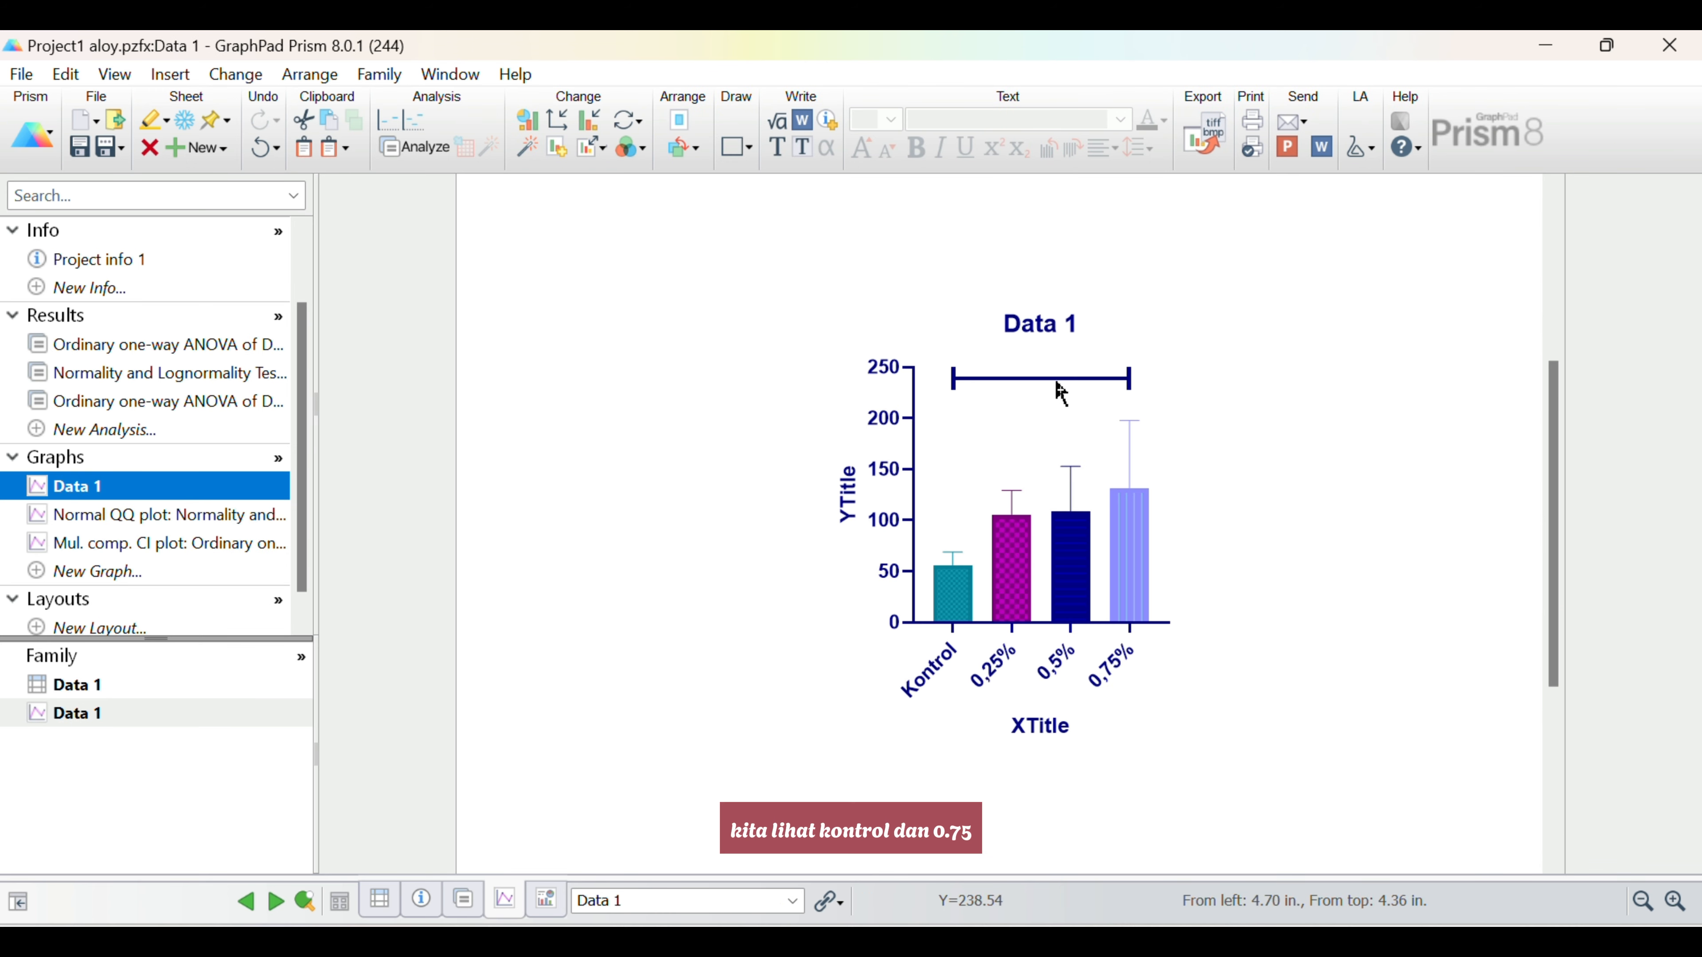
left_click(1025, 380)
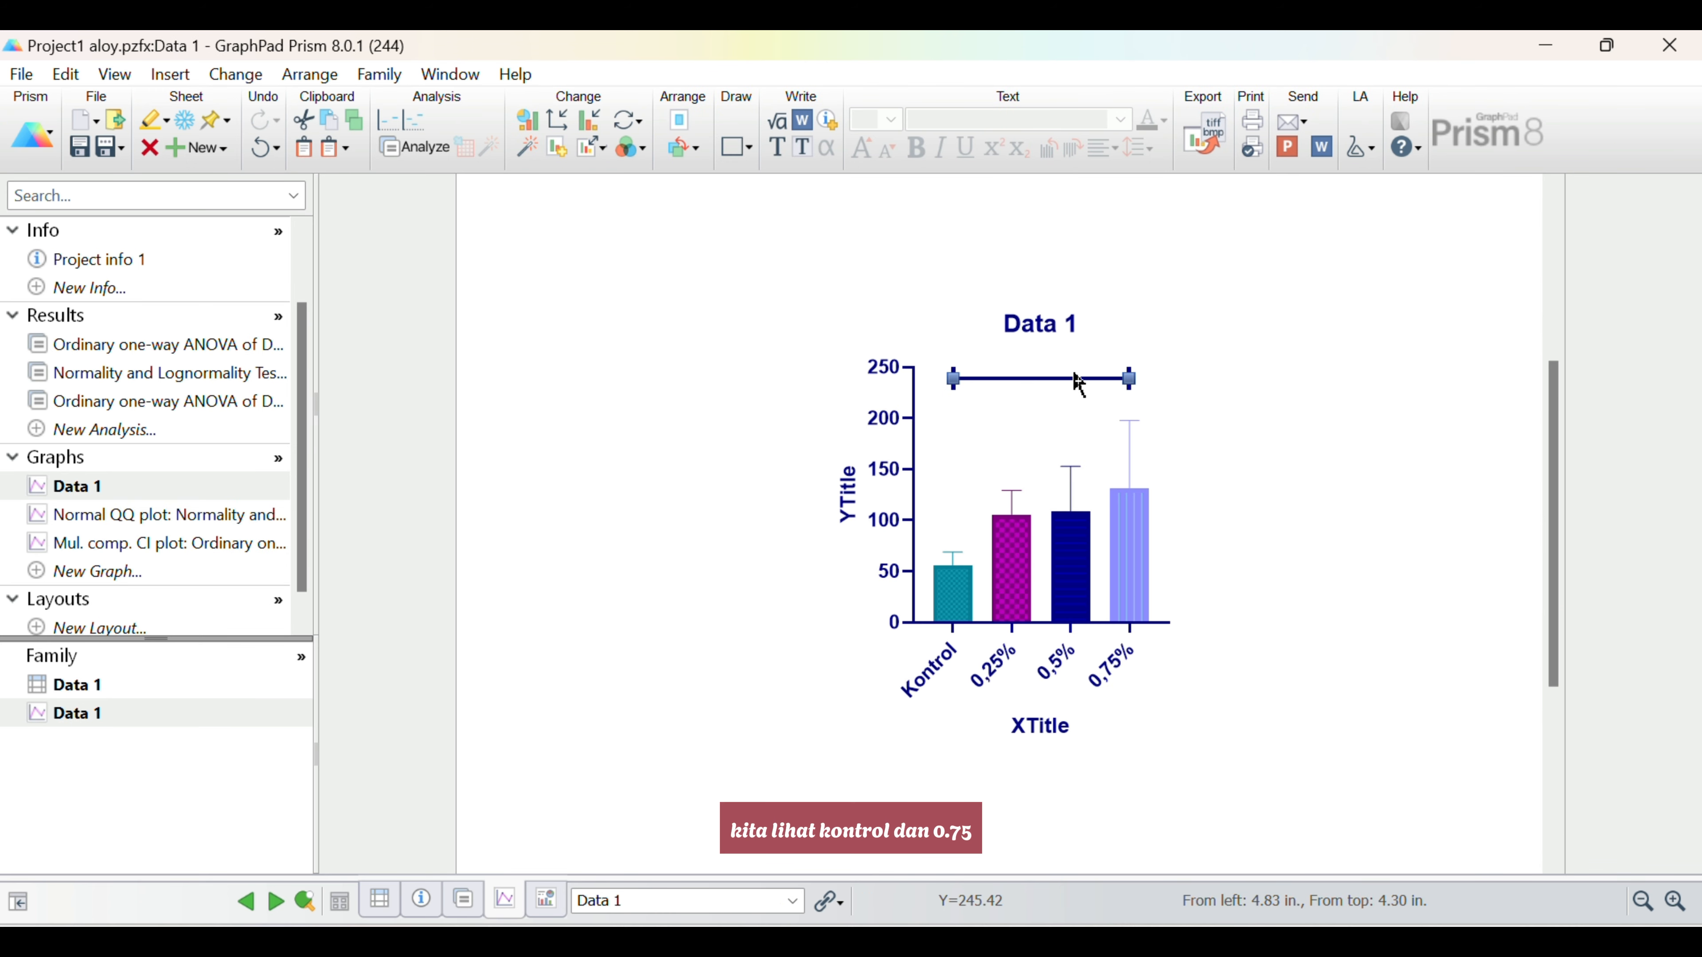
left_click(750, 153)
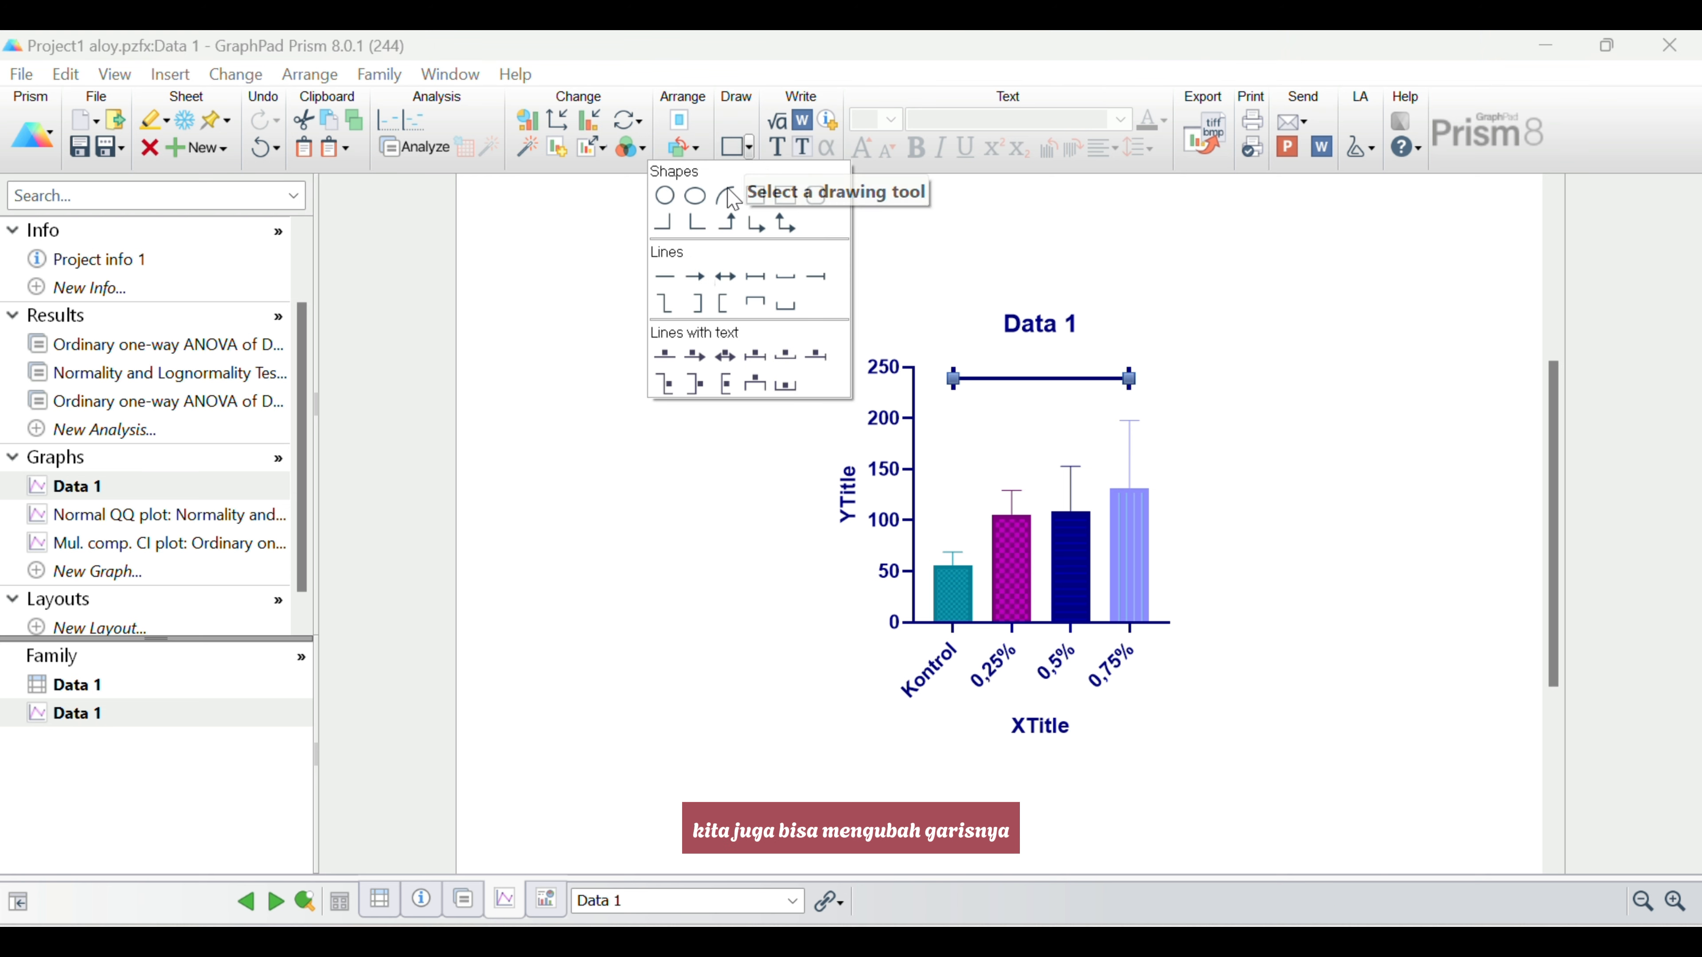
left_click(767, 305)
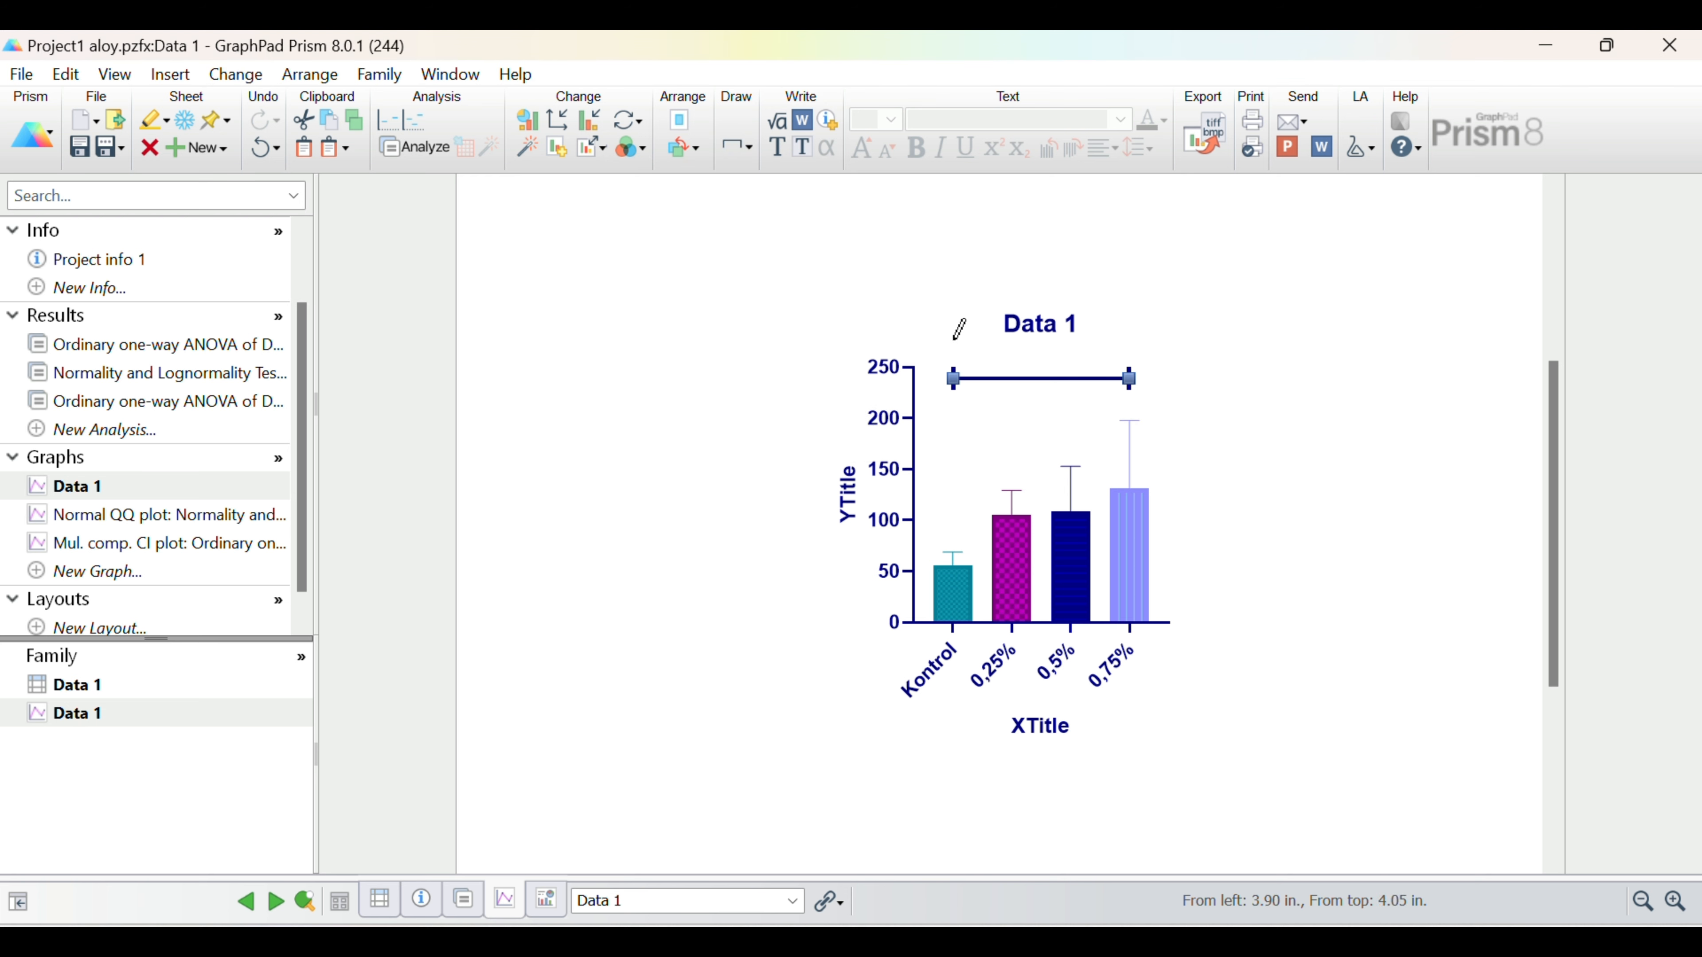
mouse_move(954, 339)
left_mouse_down()
mouse_move(1134, 340)
mouse_move(1109, 379)
left_mouse_up()
left_click(1124, 379)
key("Delete")
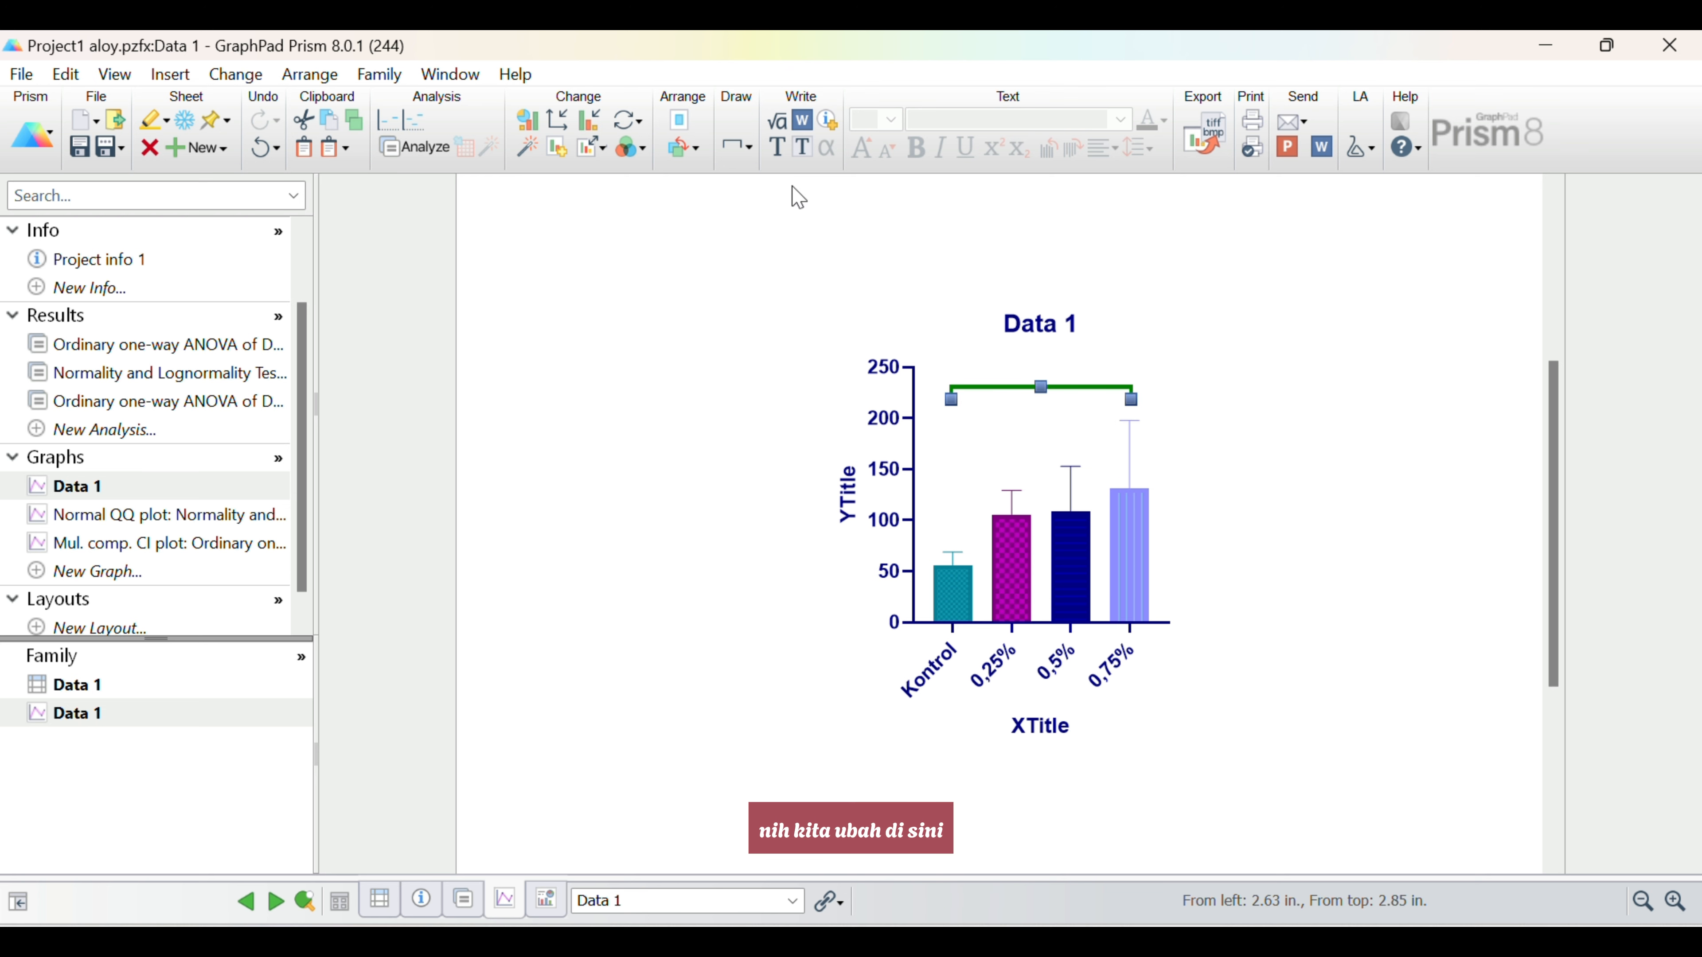
Format the Kontrol to 0,75% bracket with a dark purple colour and a thinner line.
double_click(983, 384)
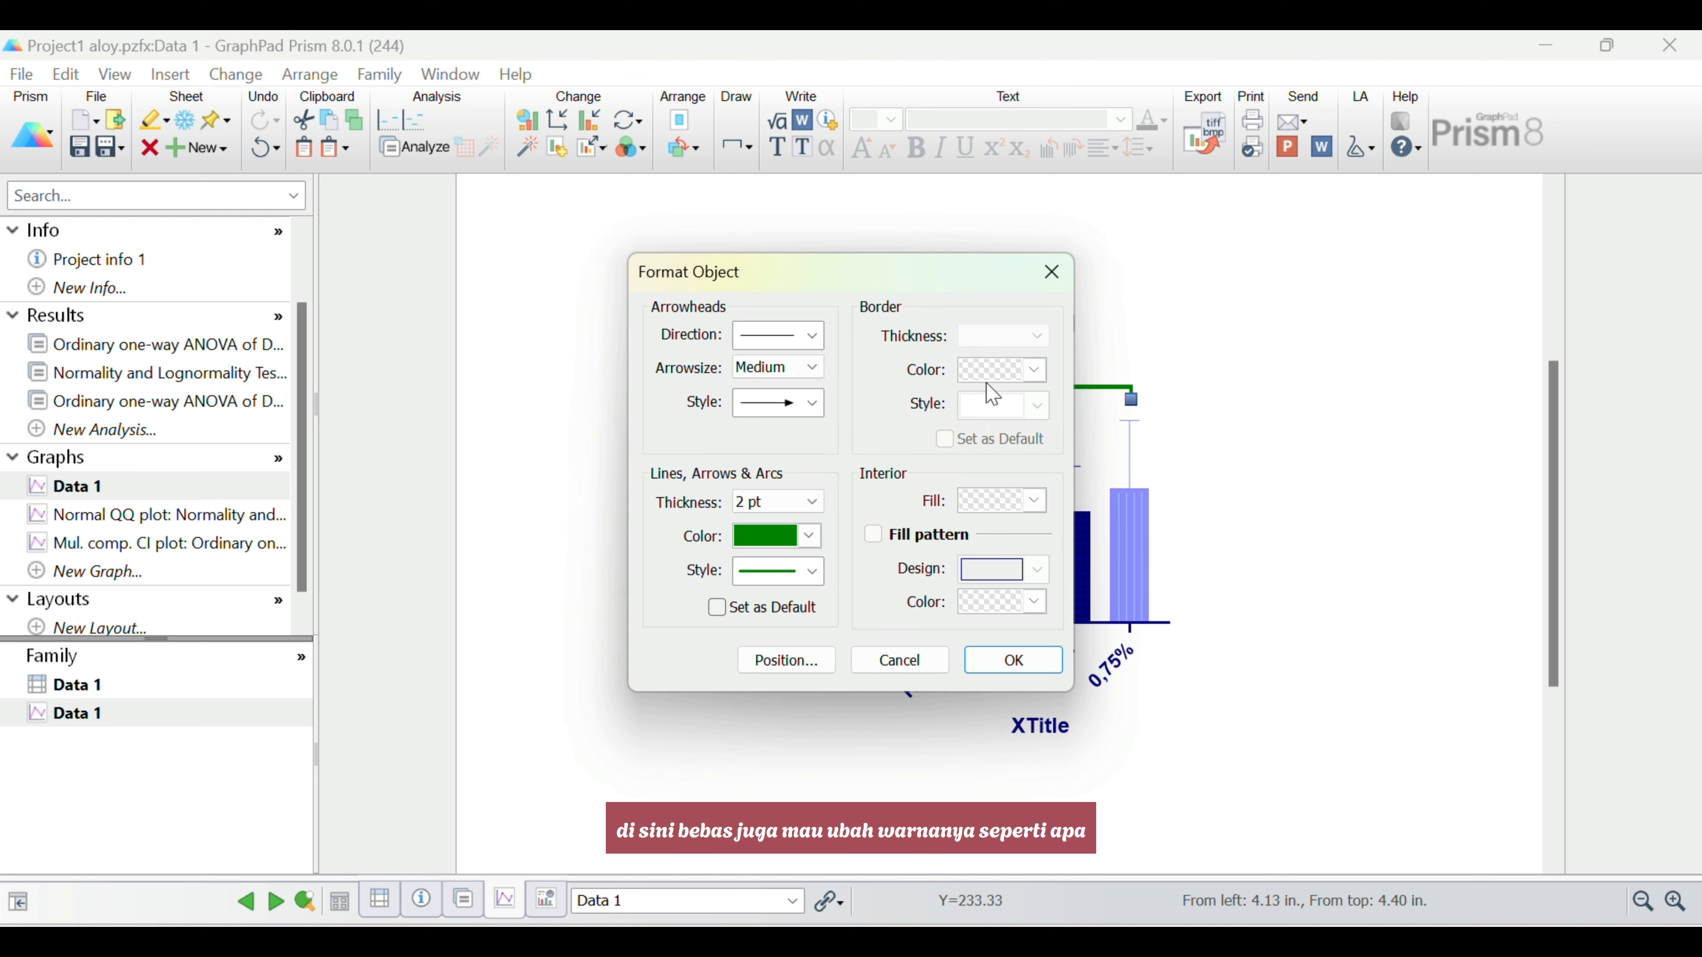
left_click(809, 536)
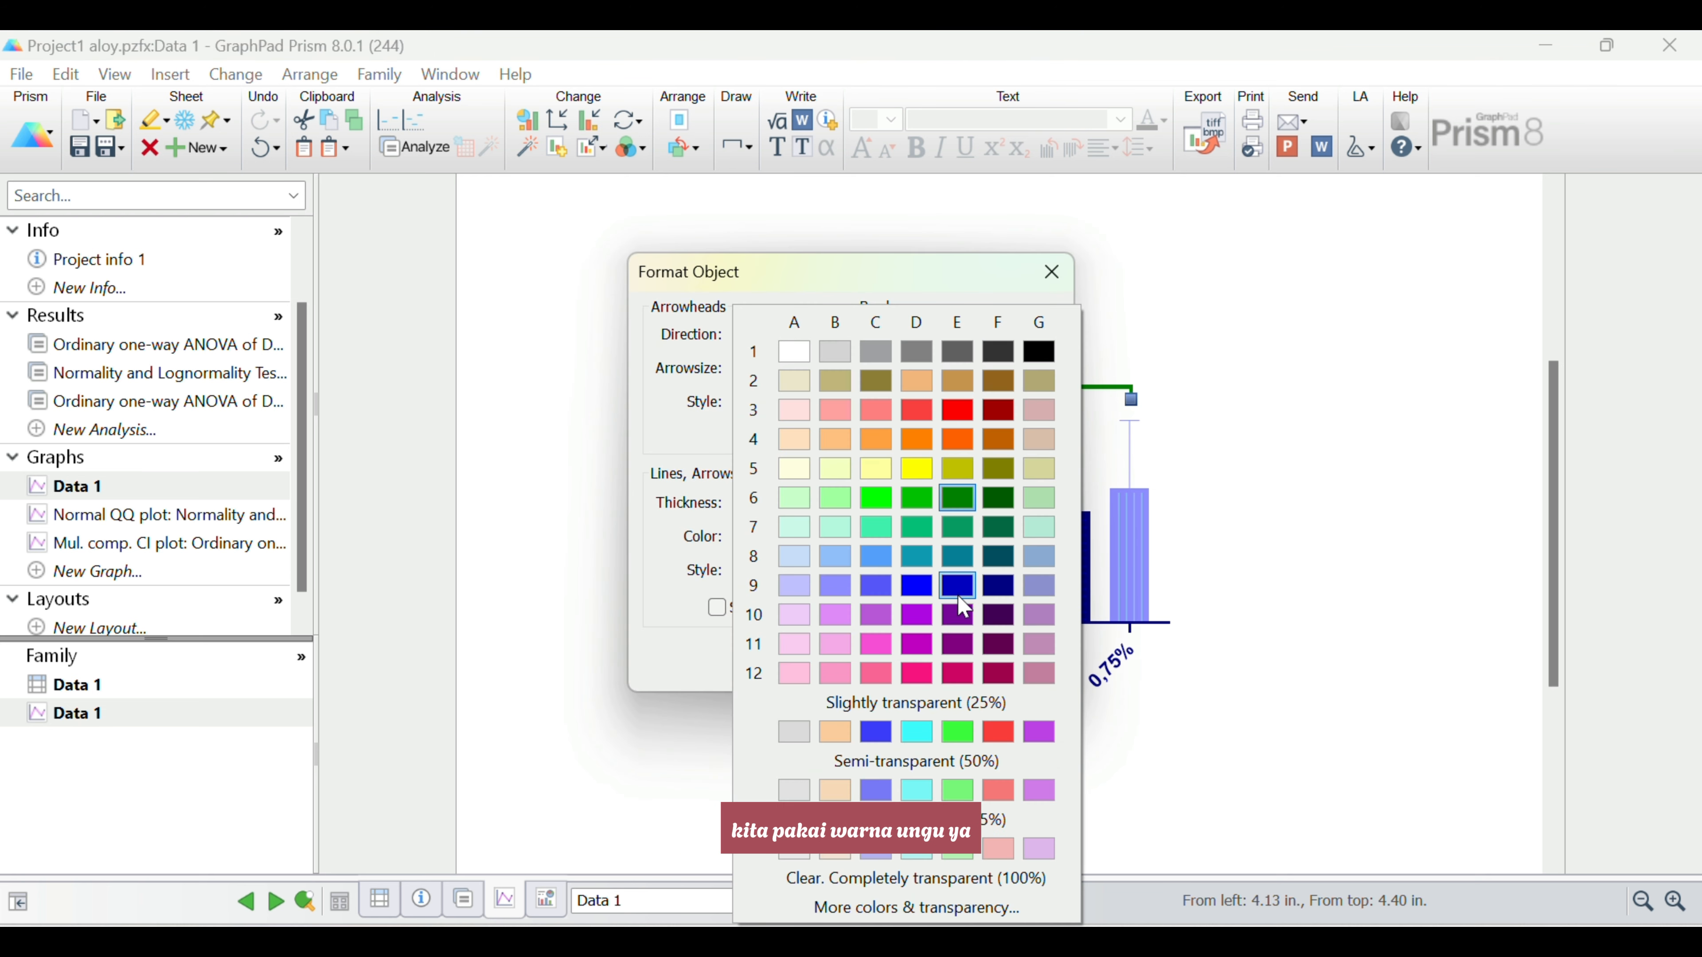
left_click(997, 612)
left_click(812, 504)
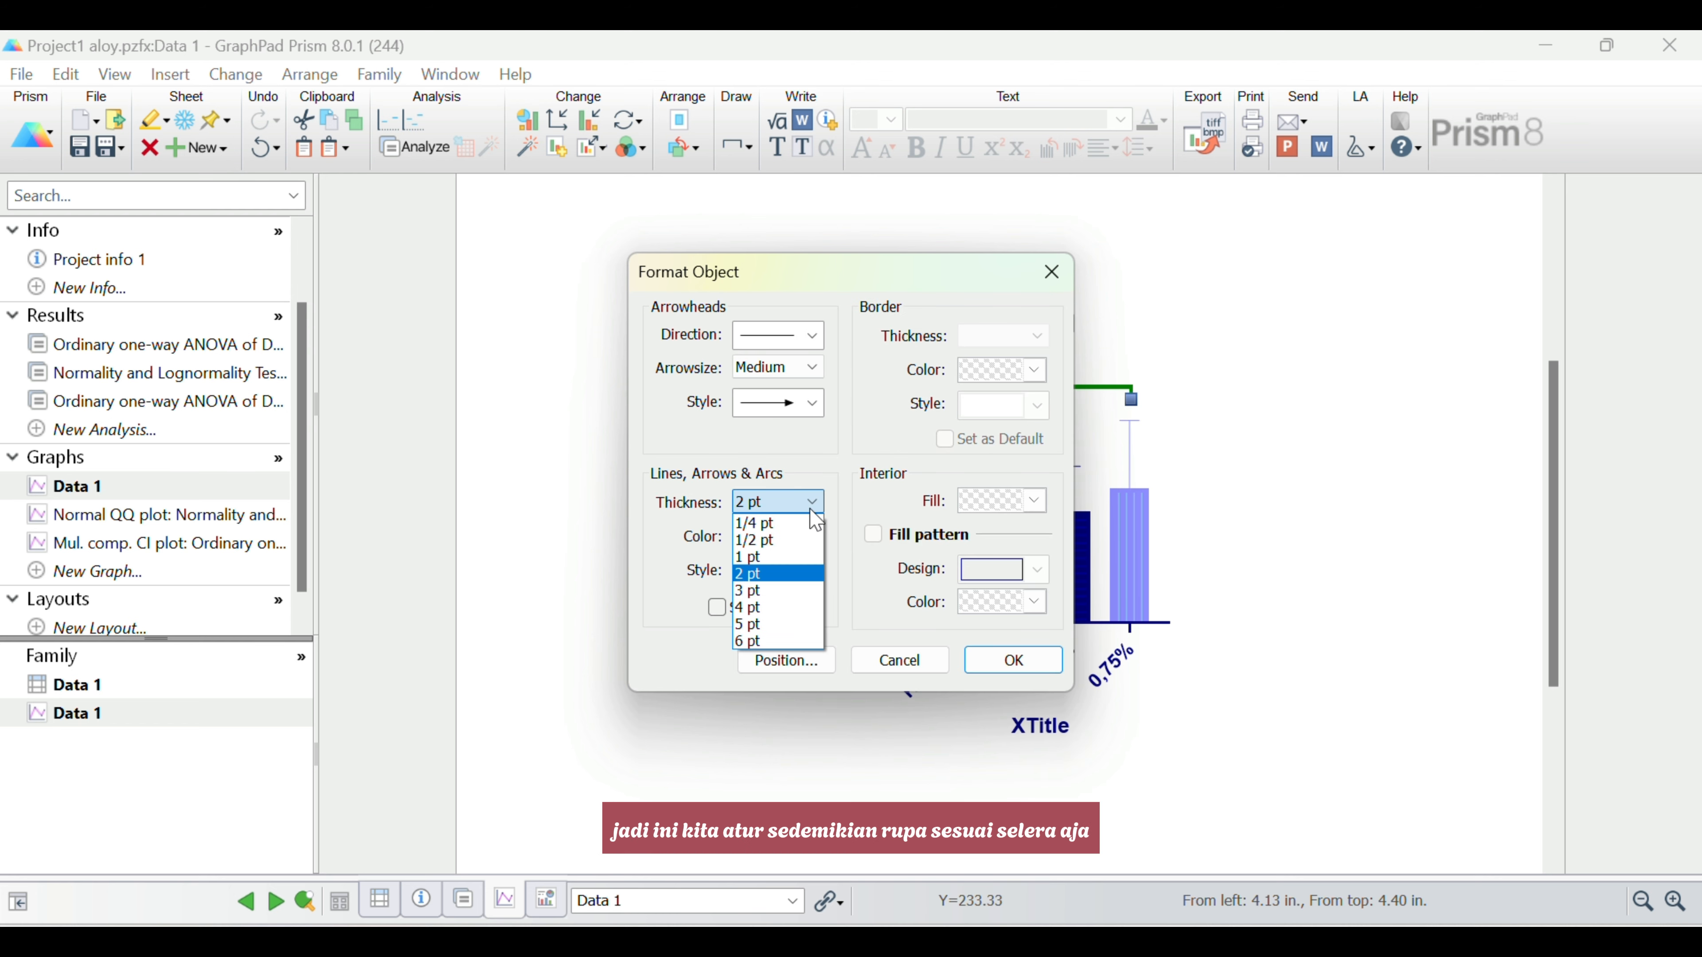
left_click(801, 571)
left_click(1014, 660)
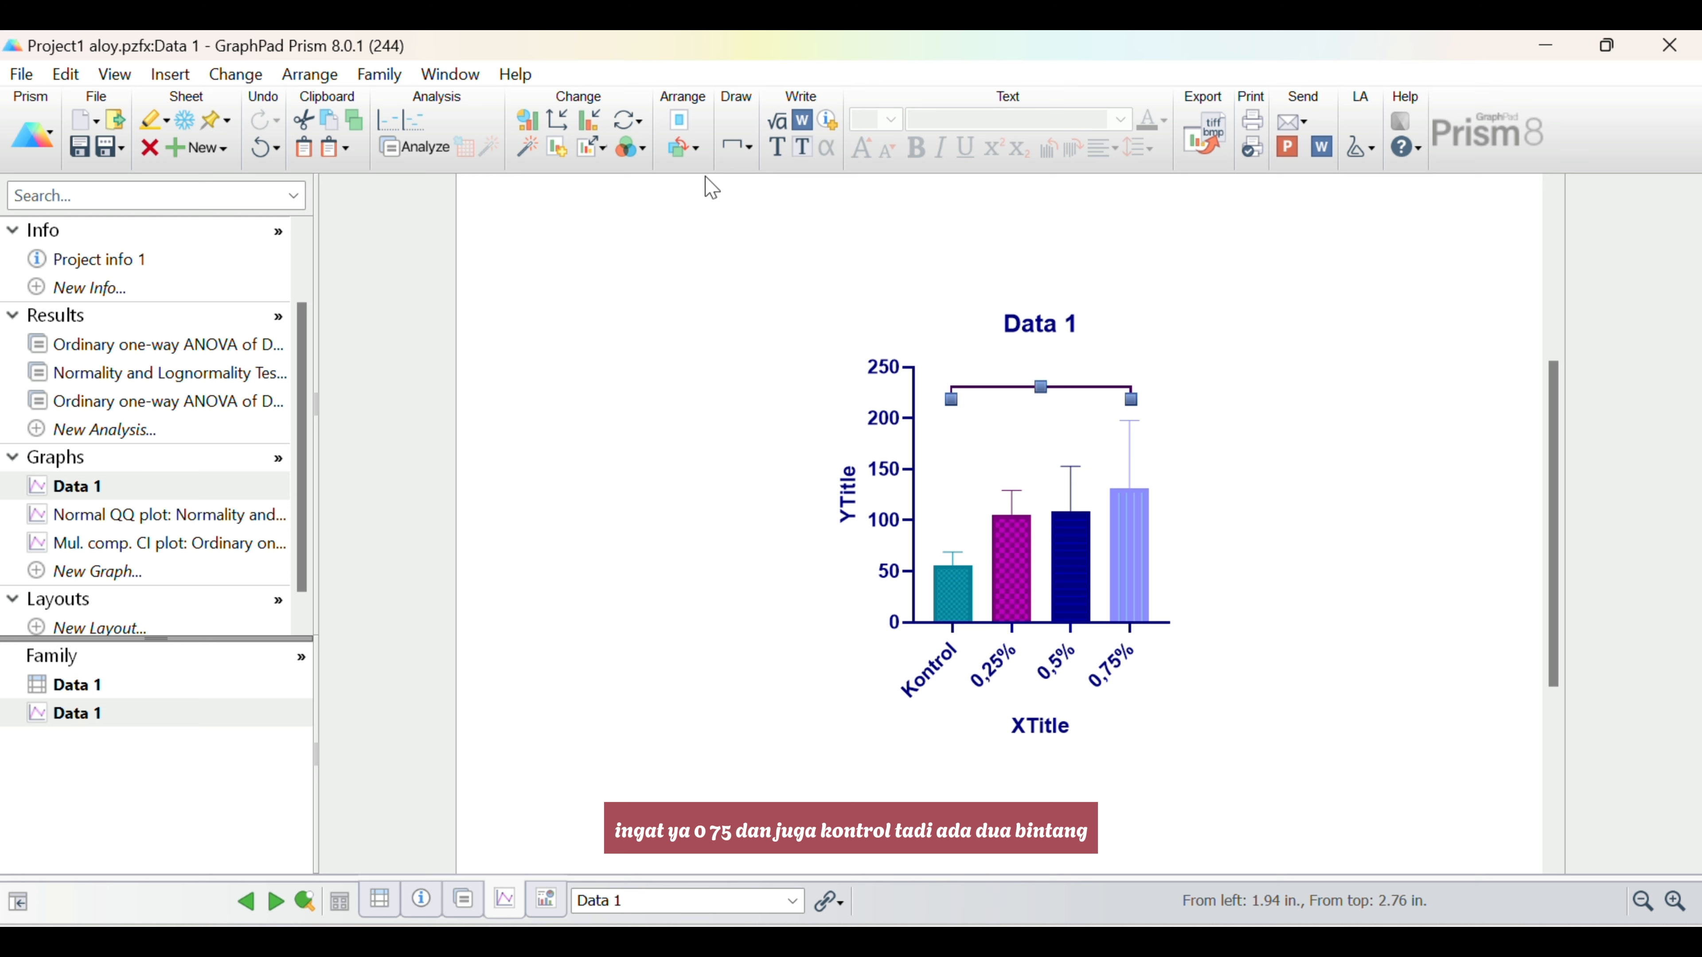
Add a "**" significance label and position it just above the middle of the Kontrol to 0,75% bracket.
left_click(775, 148)
left_click(1008, 347)
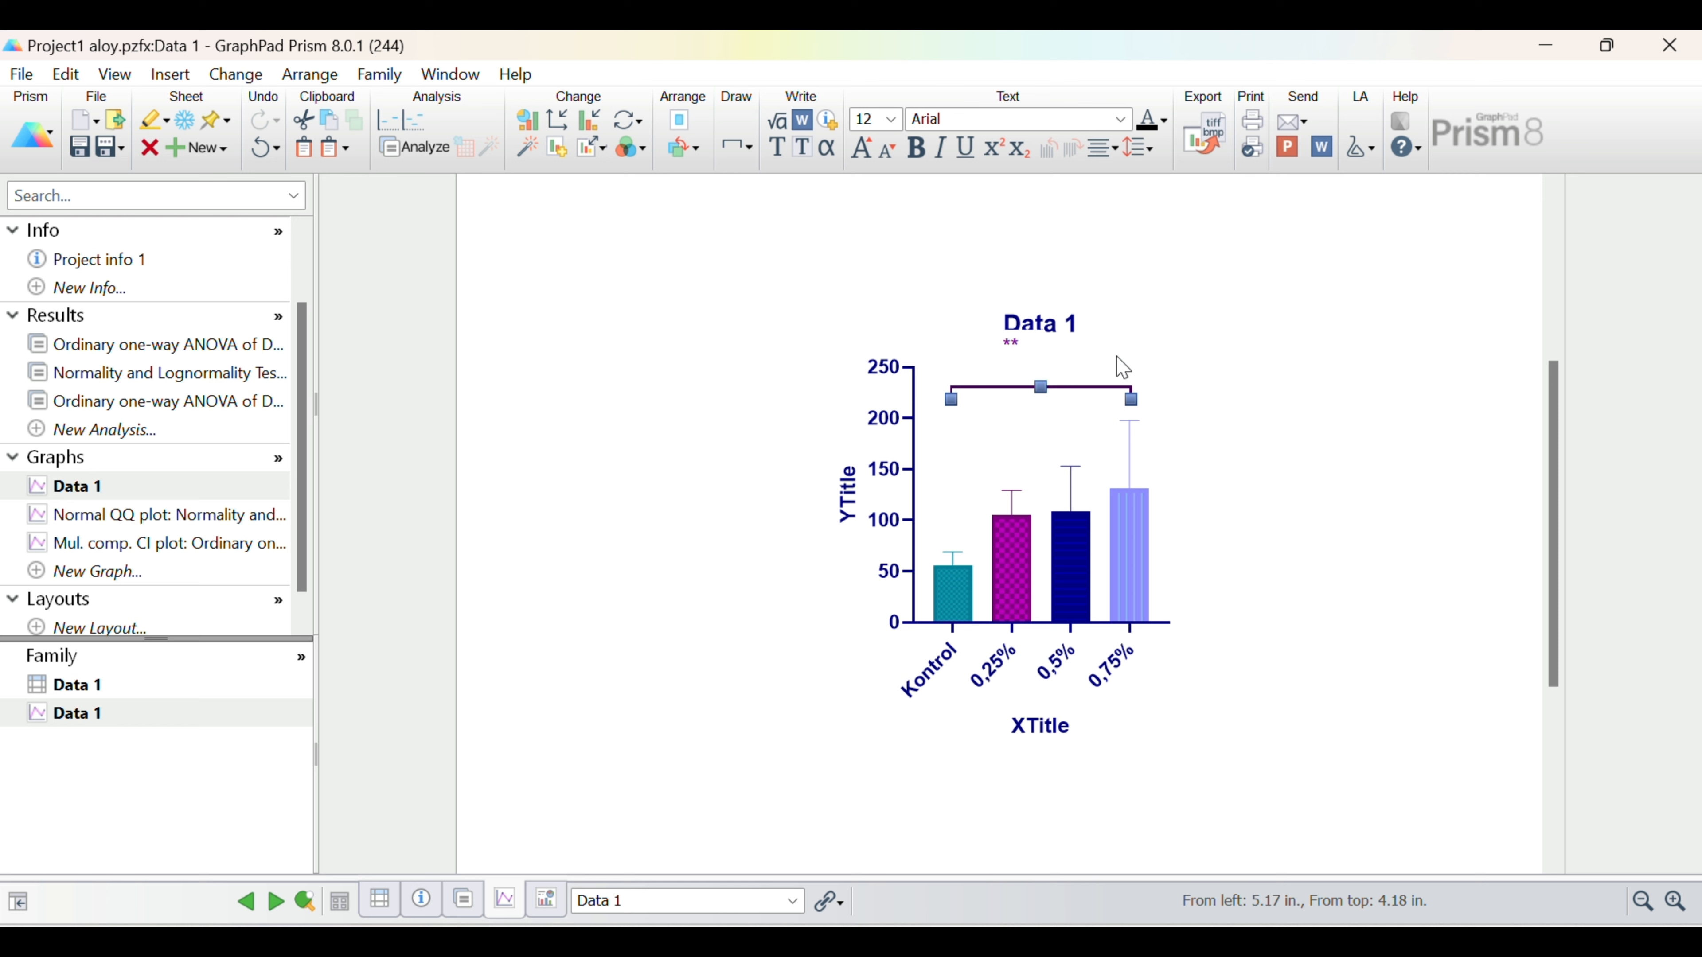
left_click(1205, 410)
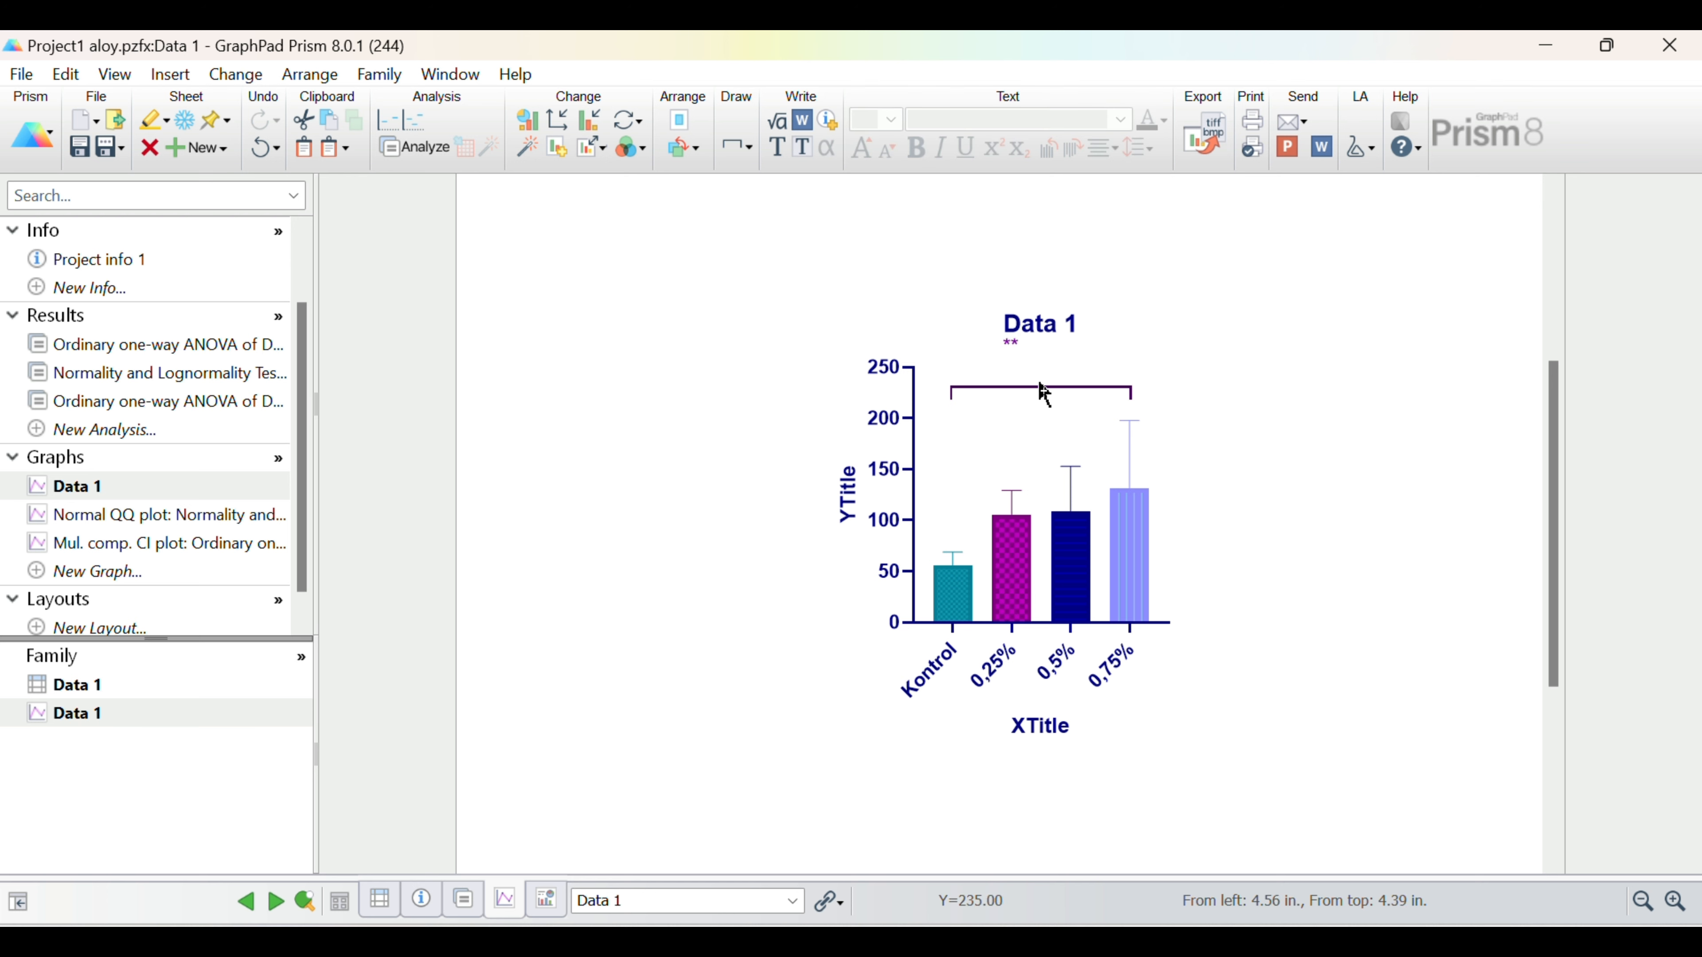
left_click(1019, 347)
left_click_drag(1011, 379, 1026, 393)
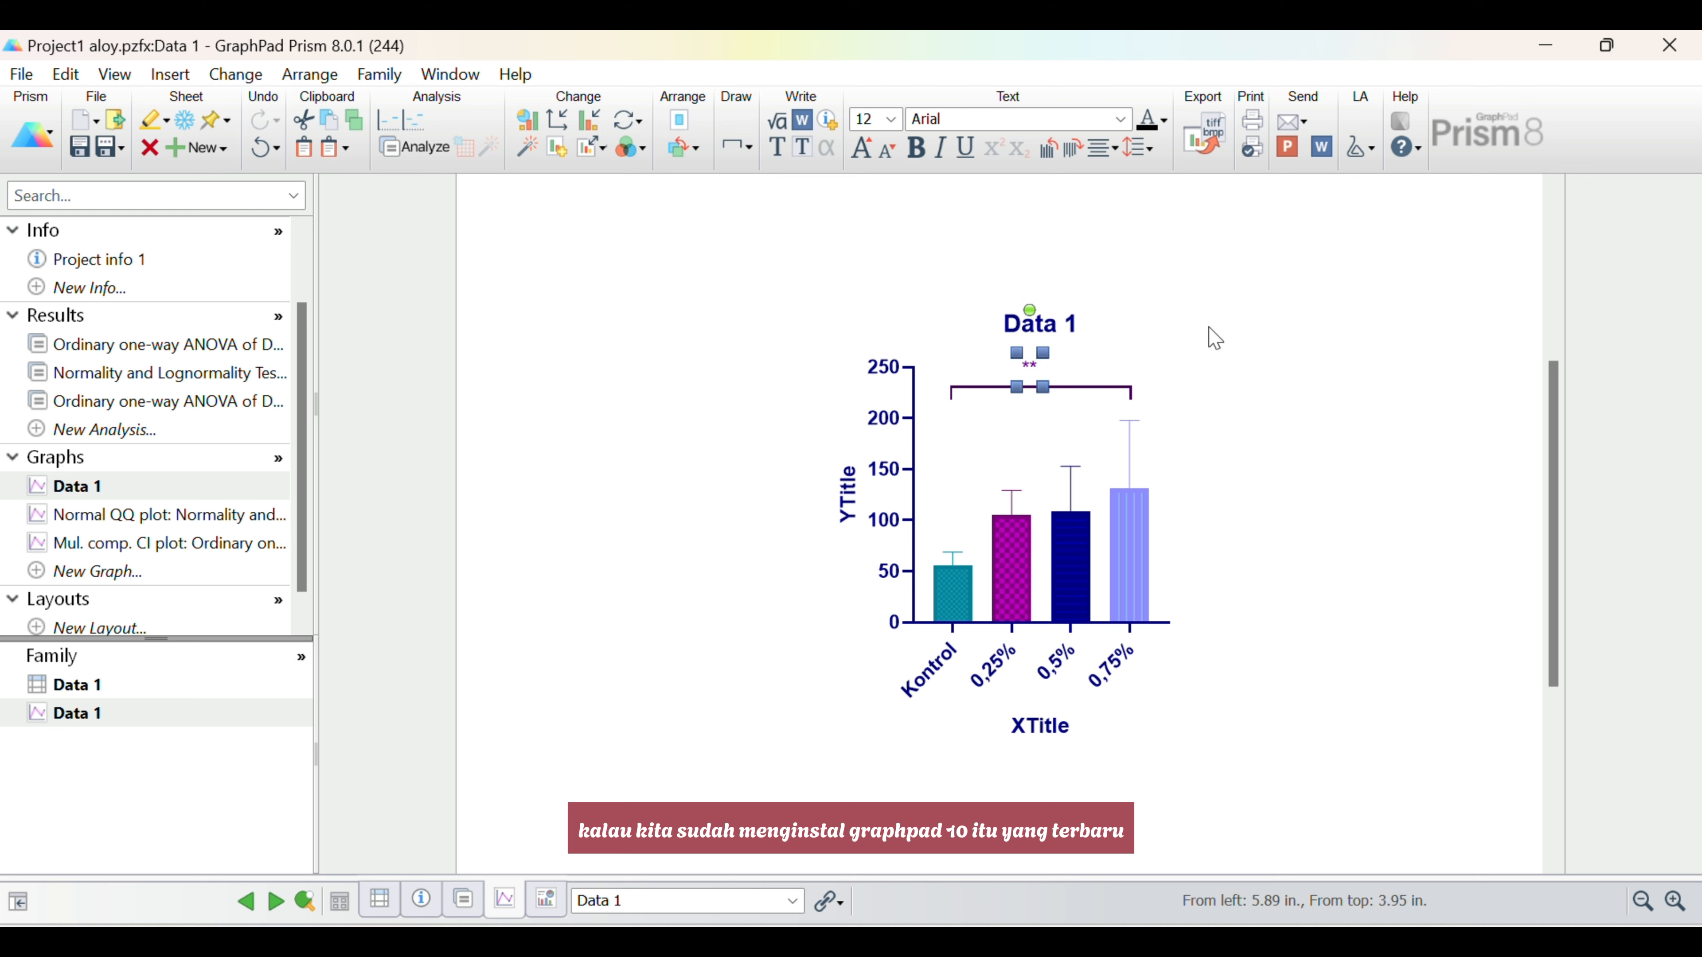
left_click(1333, 411)
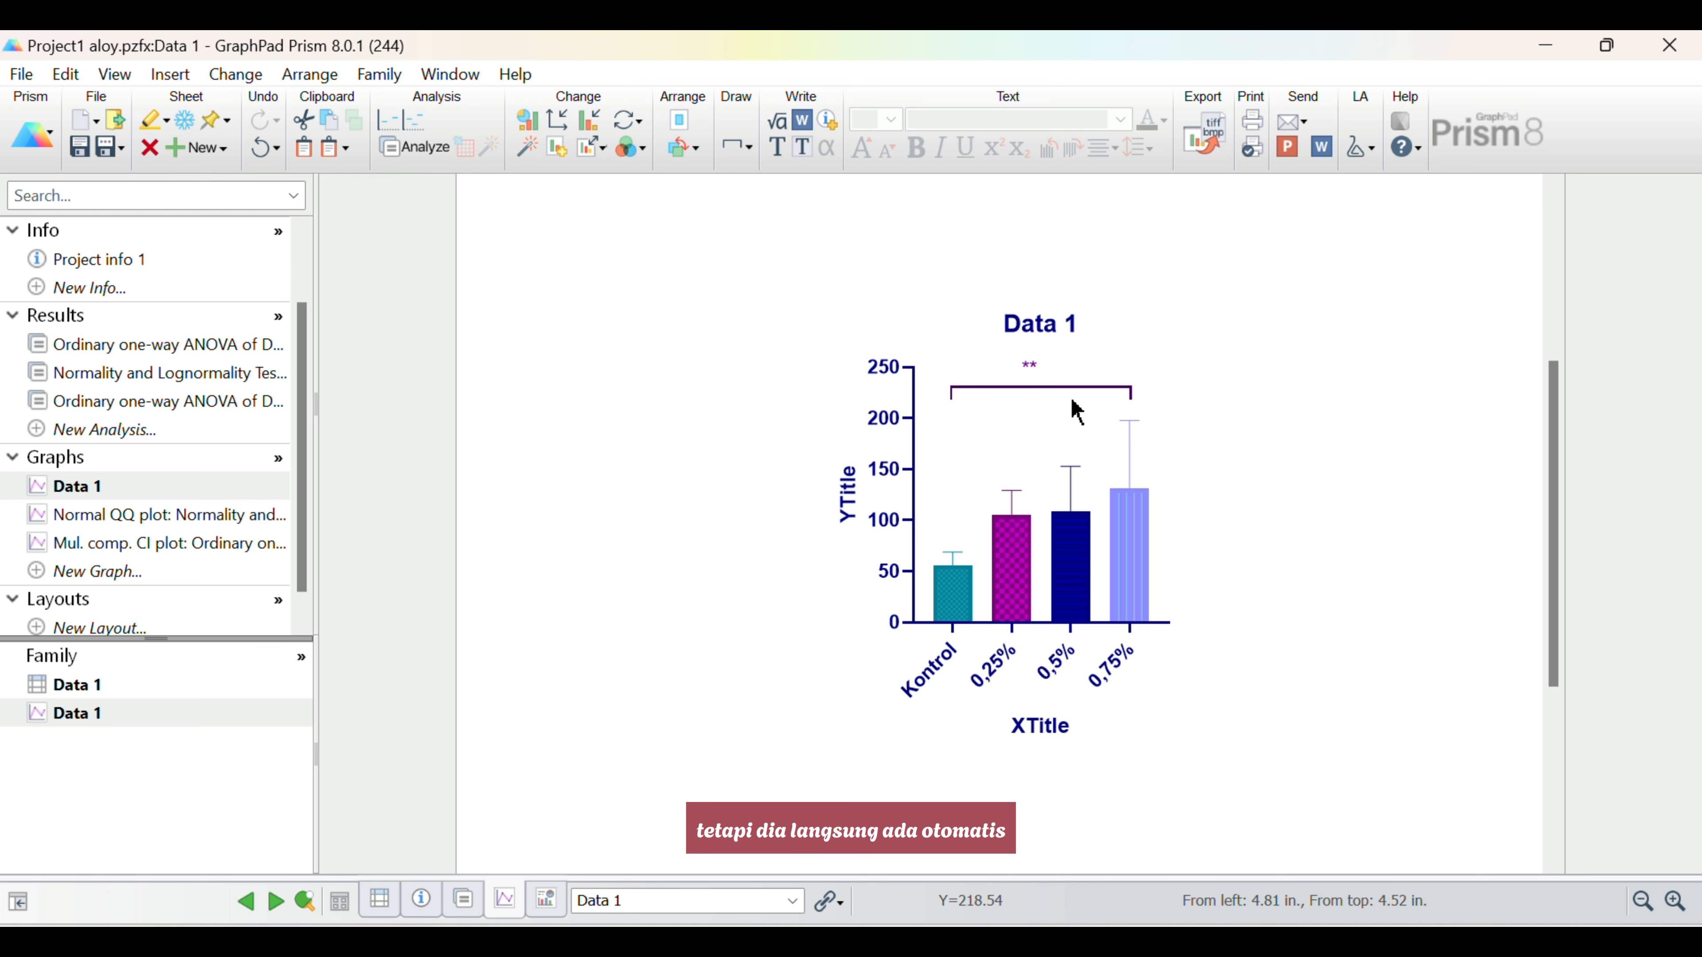
Check the significance summary for Kontrol vs. 0,25% in the first one-way ANOVA's multiple comparisons.
scroll(296, 452, "down", 1)
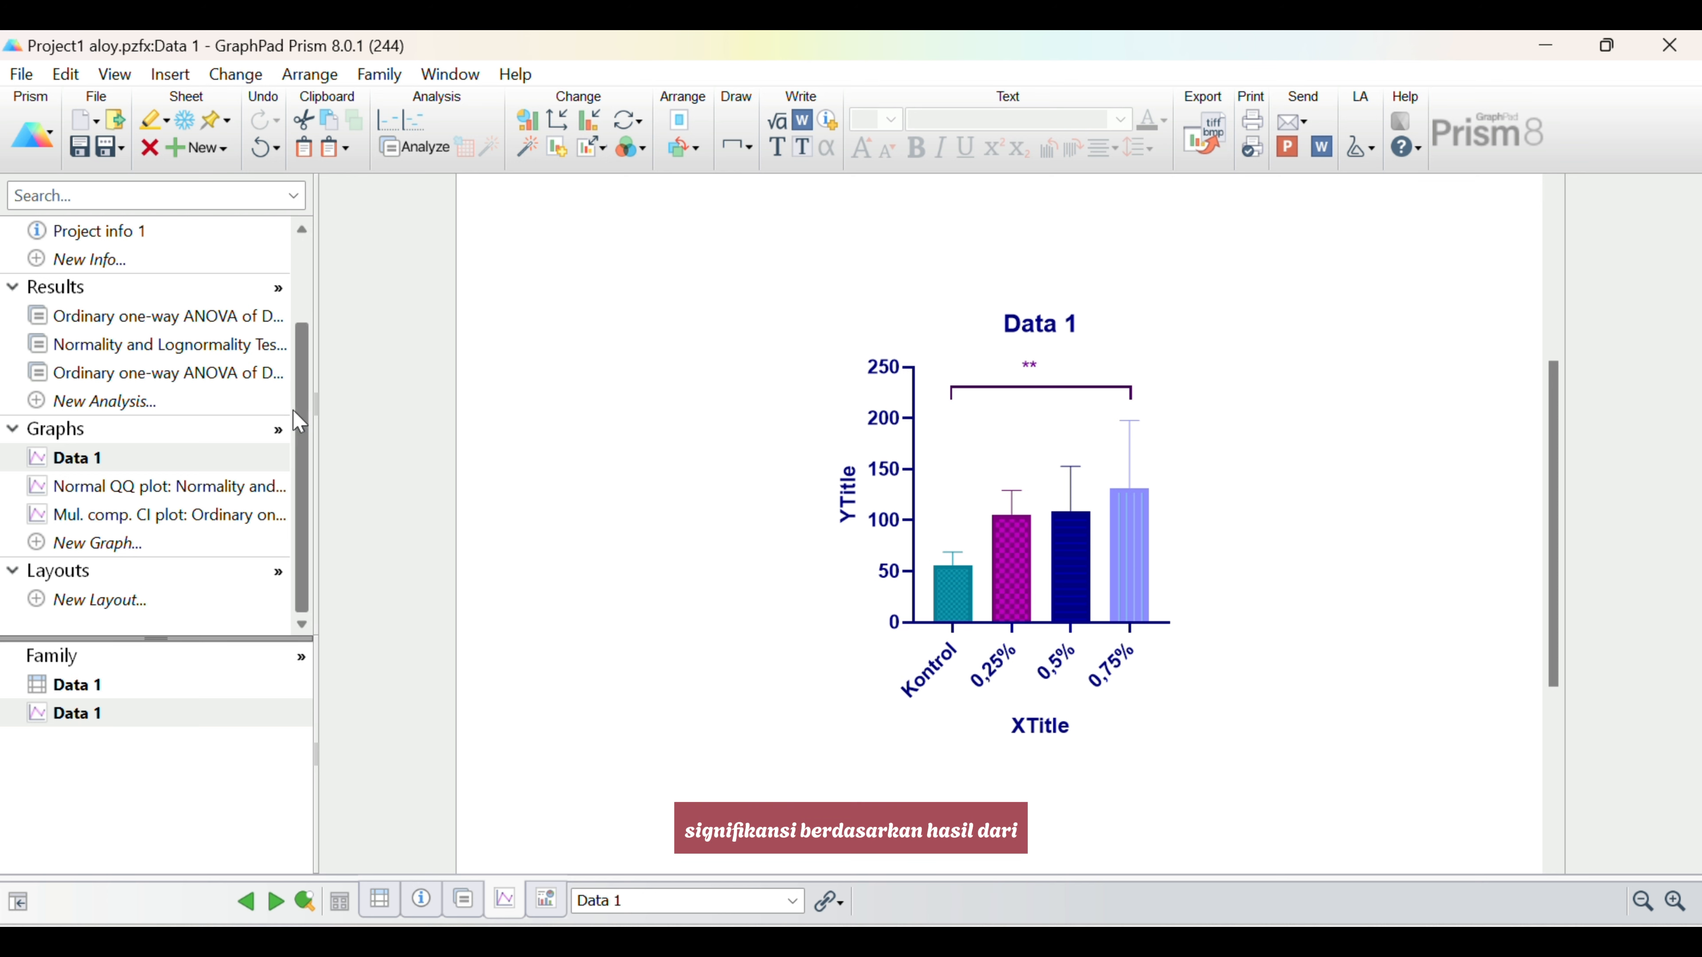
scroll(293, 411, "up", 2)
scroll(293, 442, "down", 2)
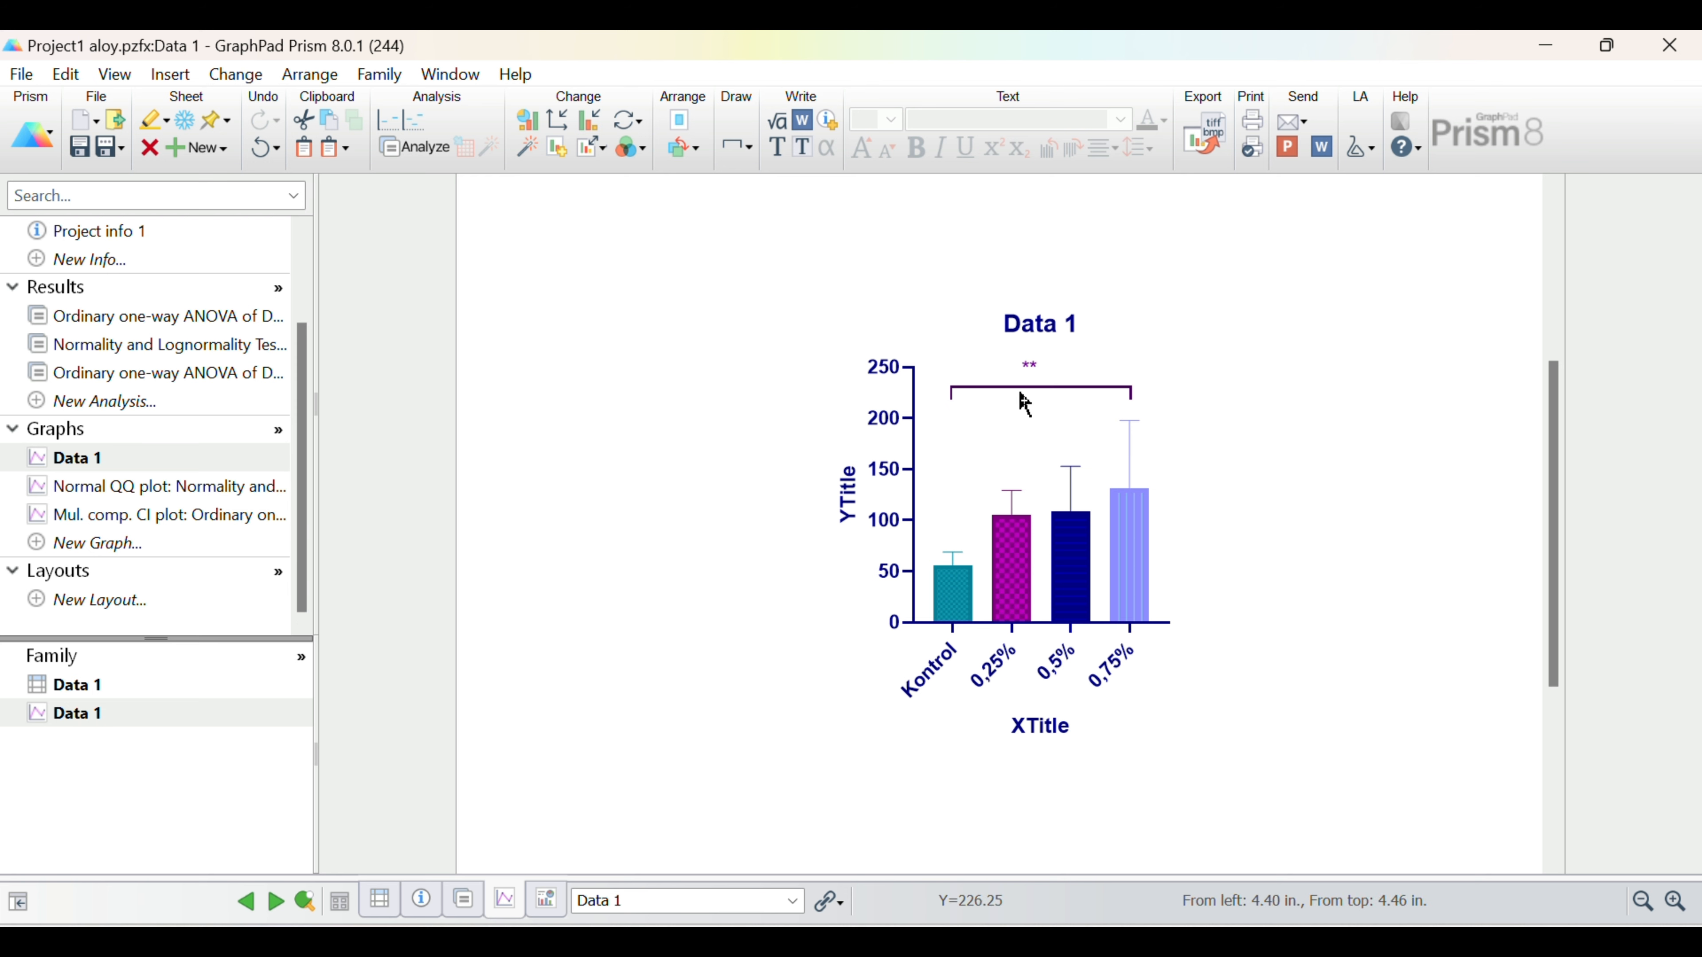
scroll(318, 335, "up", 2)
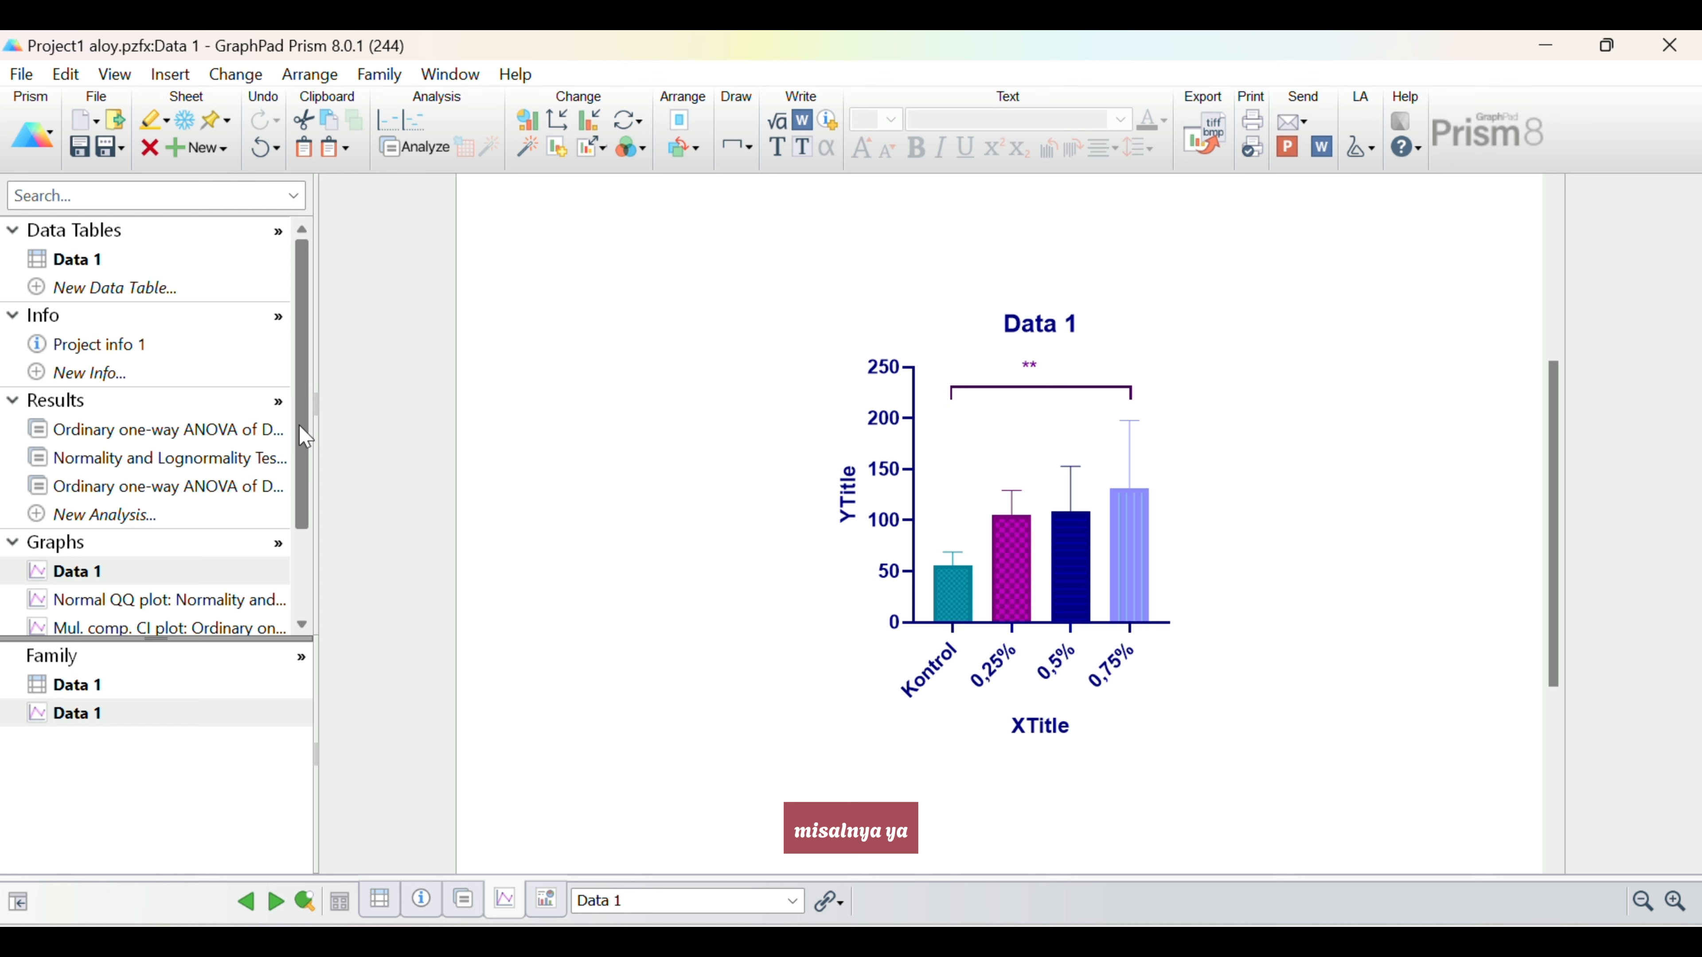
left_click(285, 429)
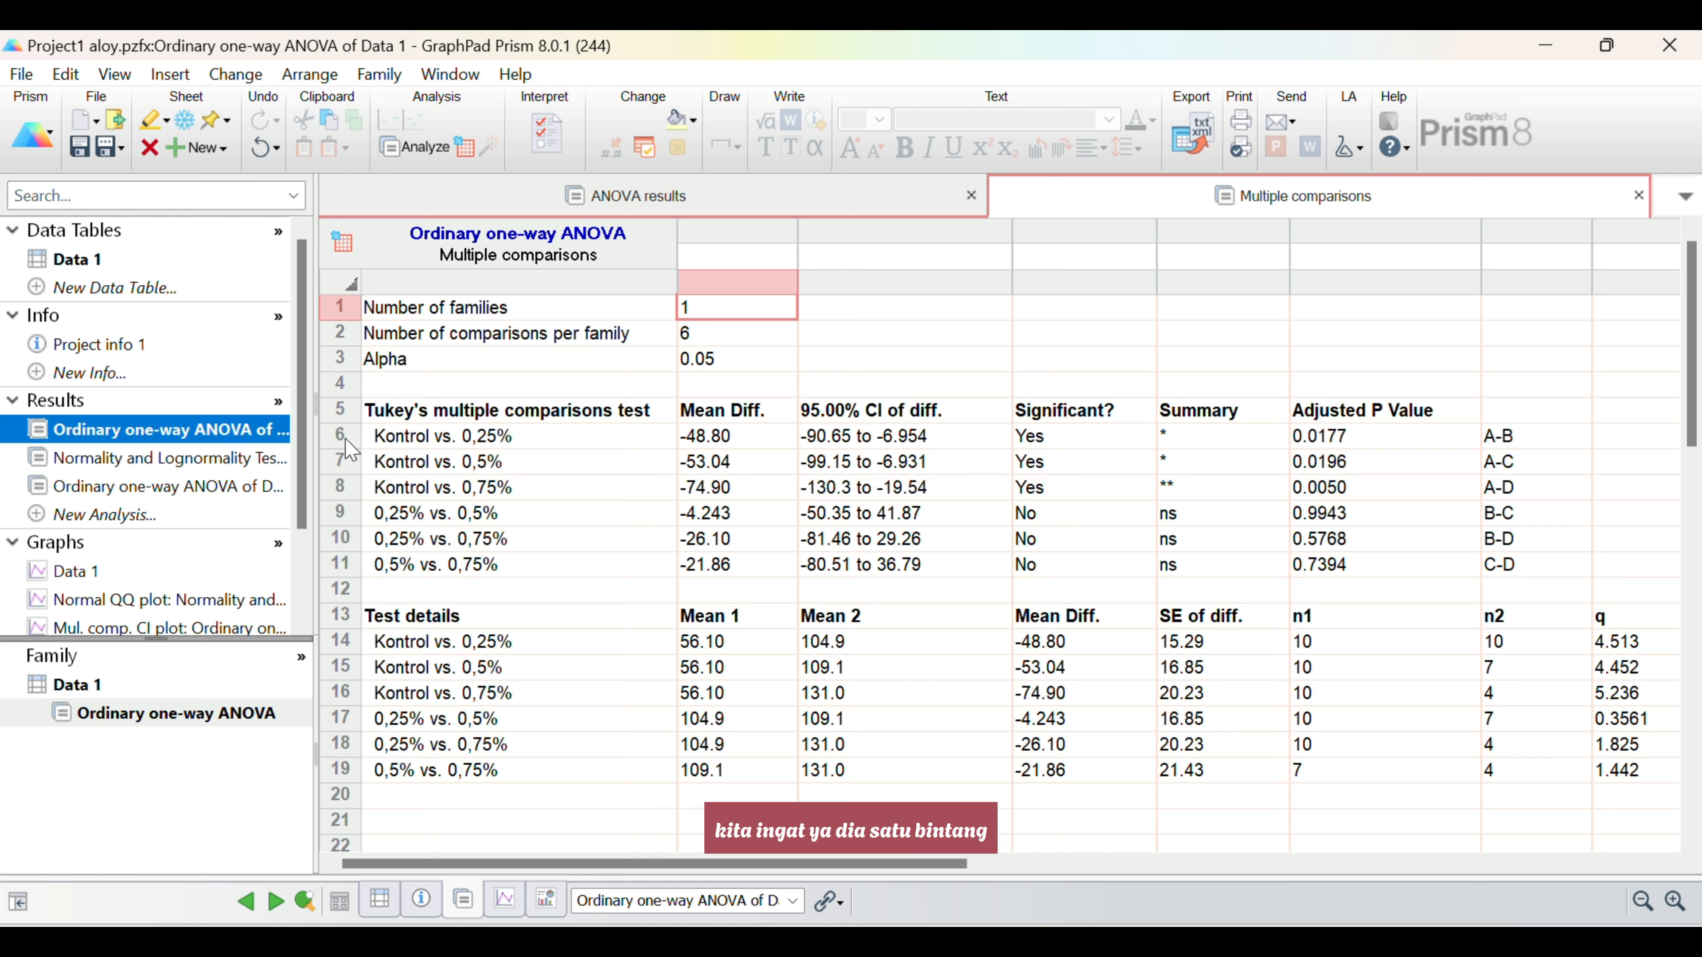
left_click_drag(300, 515, 308, 584)
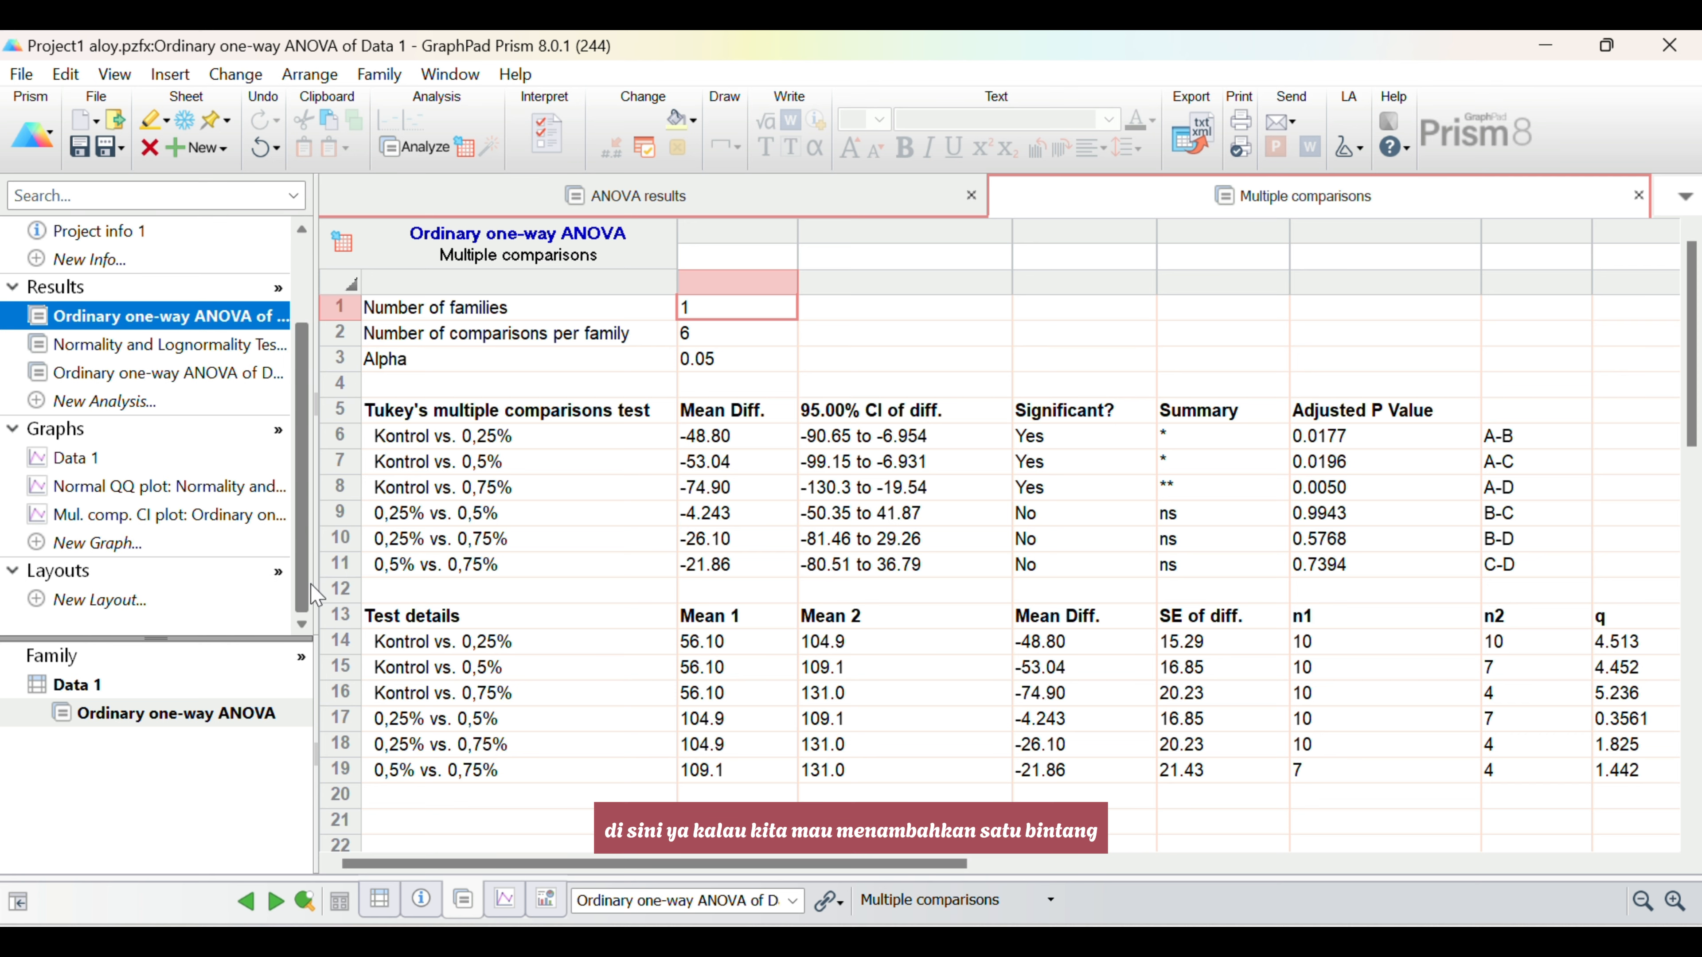
Draw a second downward-facing bracket on the Data 1 graph above the Kontrol and 0,25% bars.
left_click(193, 458)
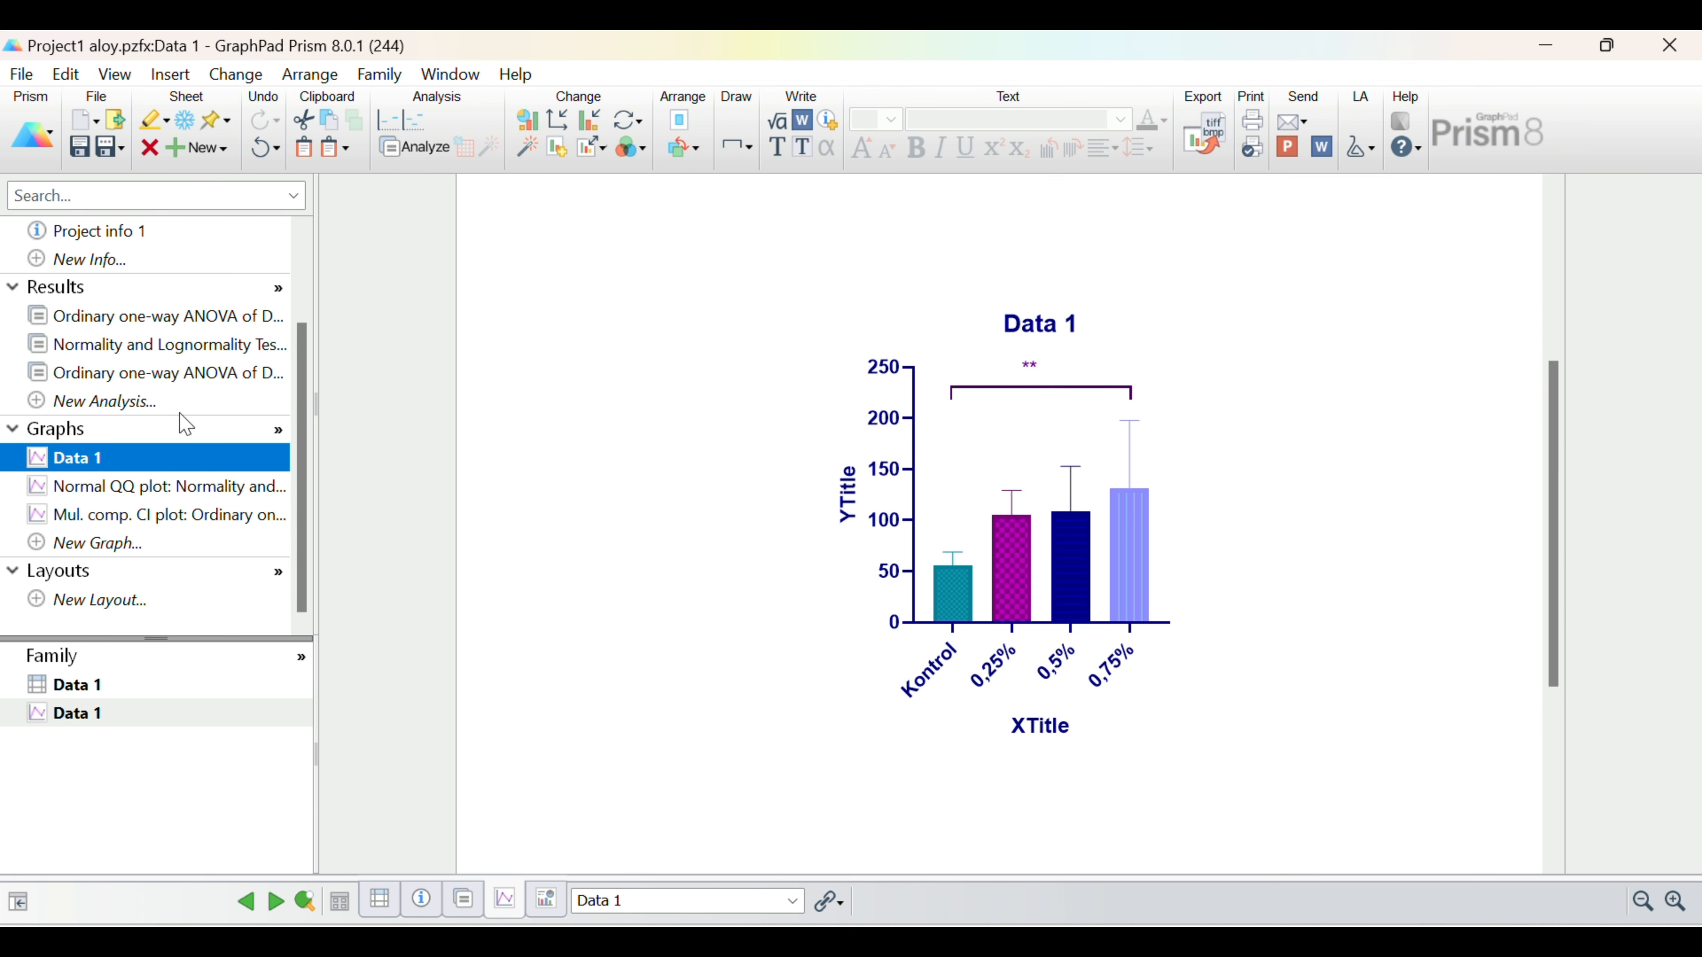
left_click(749, 154)
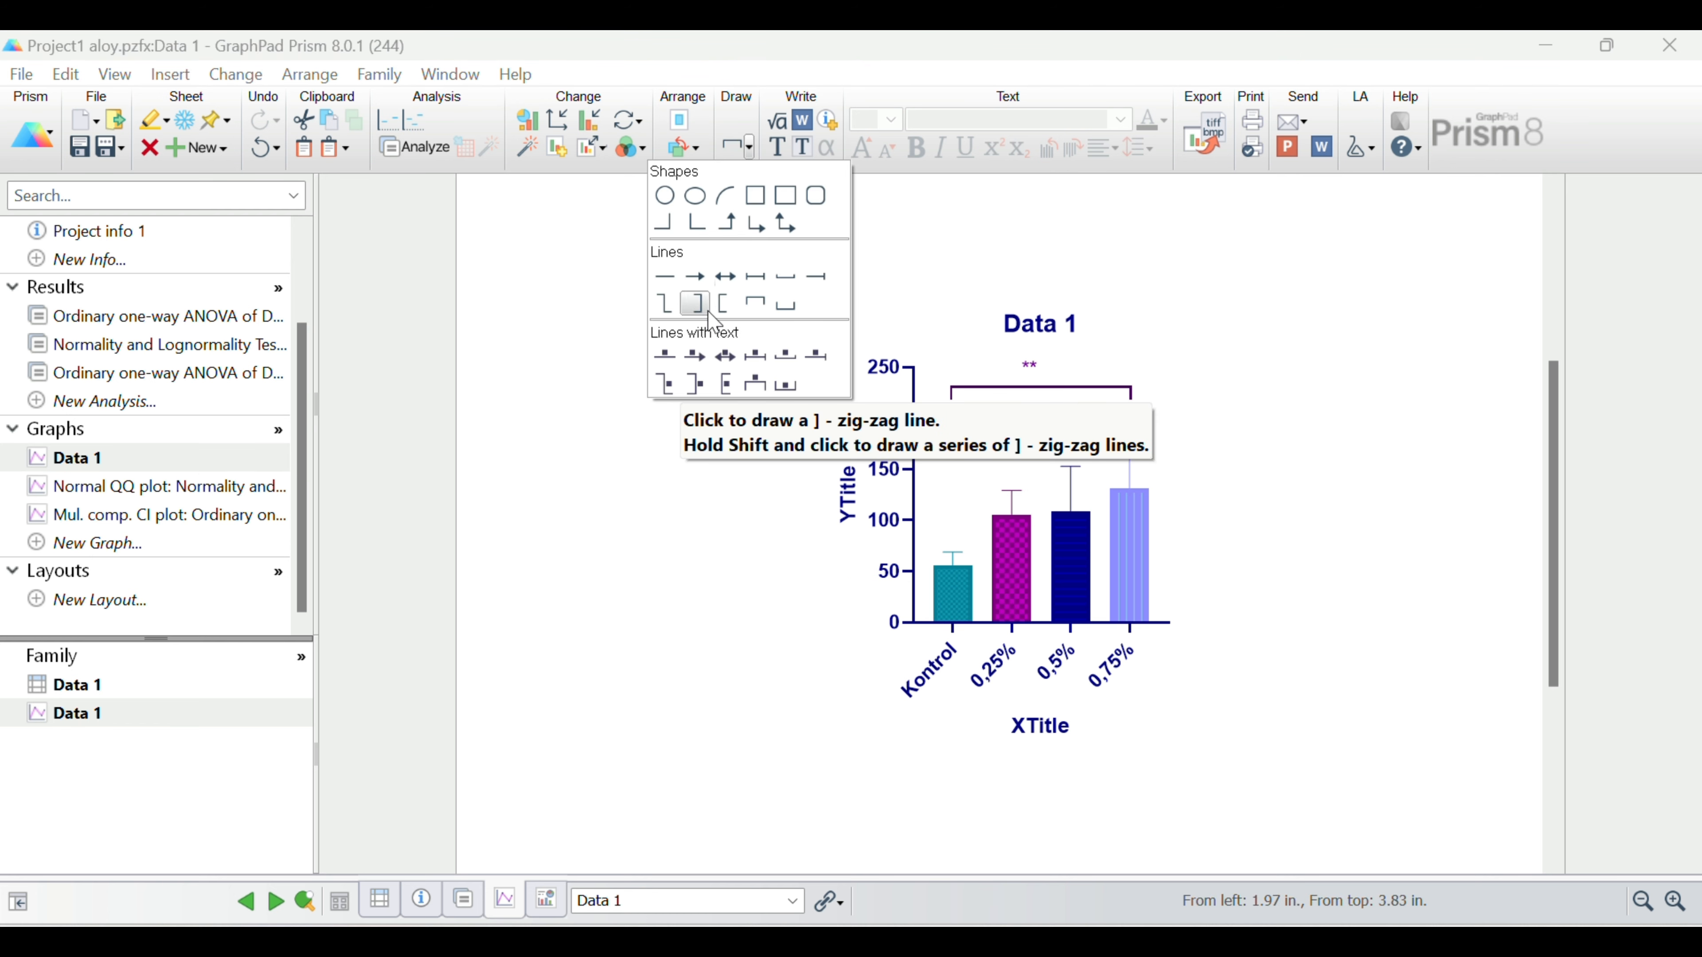
left_click(755, 303)
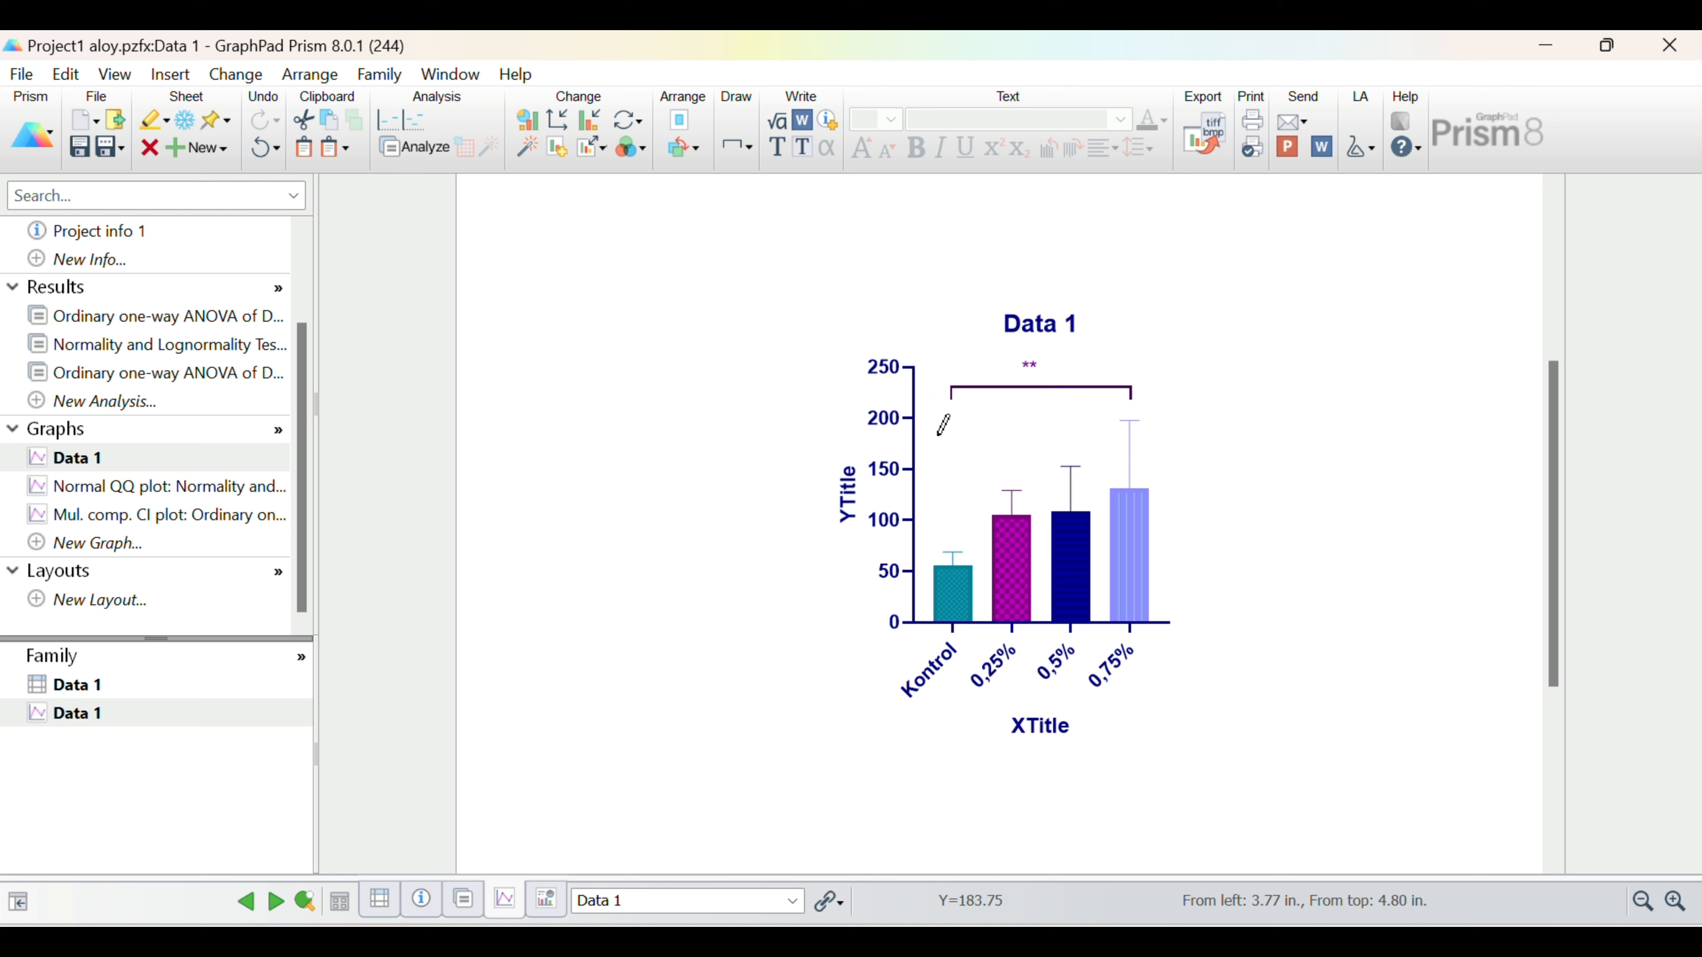
mouse_move(939, 434)
left_mouse_down()
mouse_move(1019, 422)
mouse_move(1013, 436)
left_mouse_up()
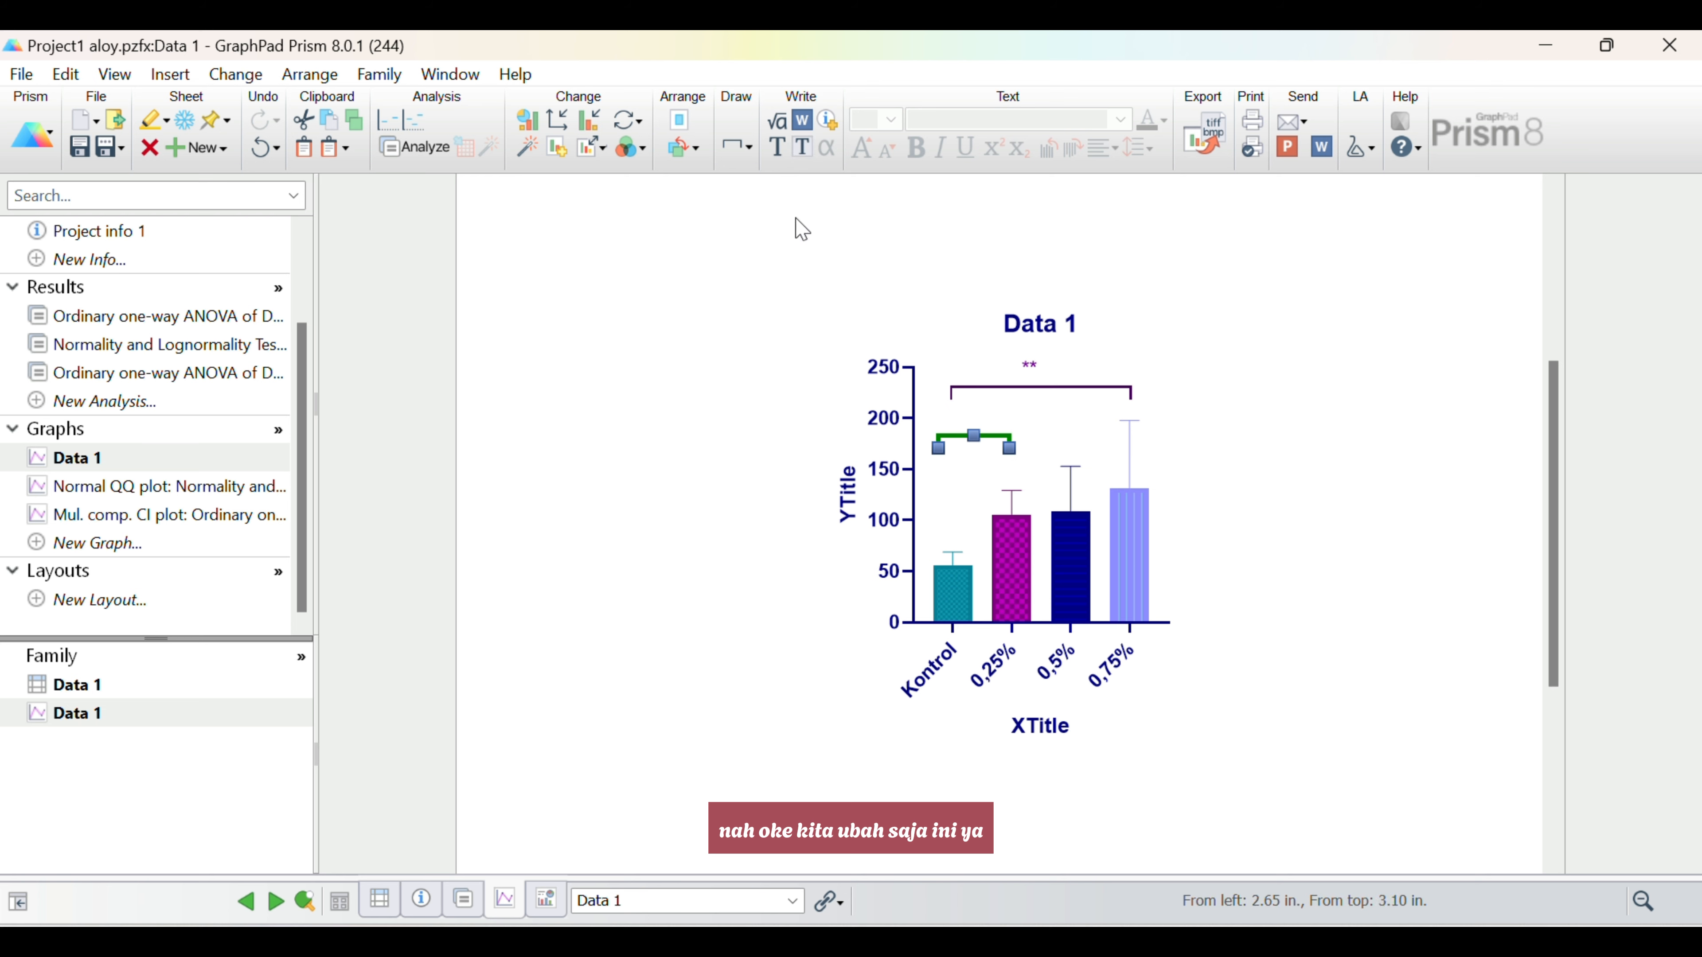
Format the Kontrol to 0,25% bracket with a dark blue colour and a line thickness of 1 pt.
double_click(958, 443)
left_click(810, 537)
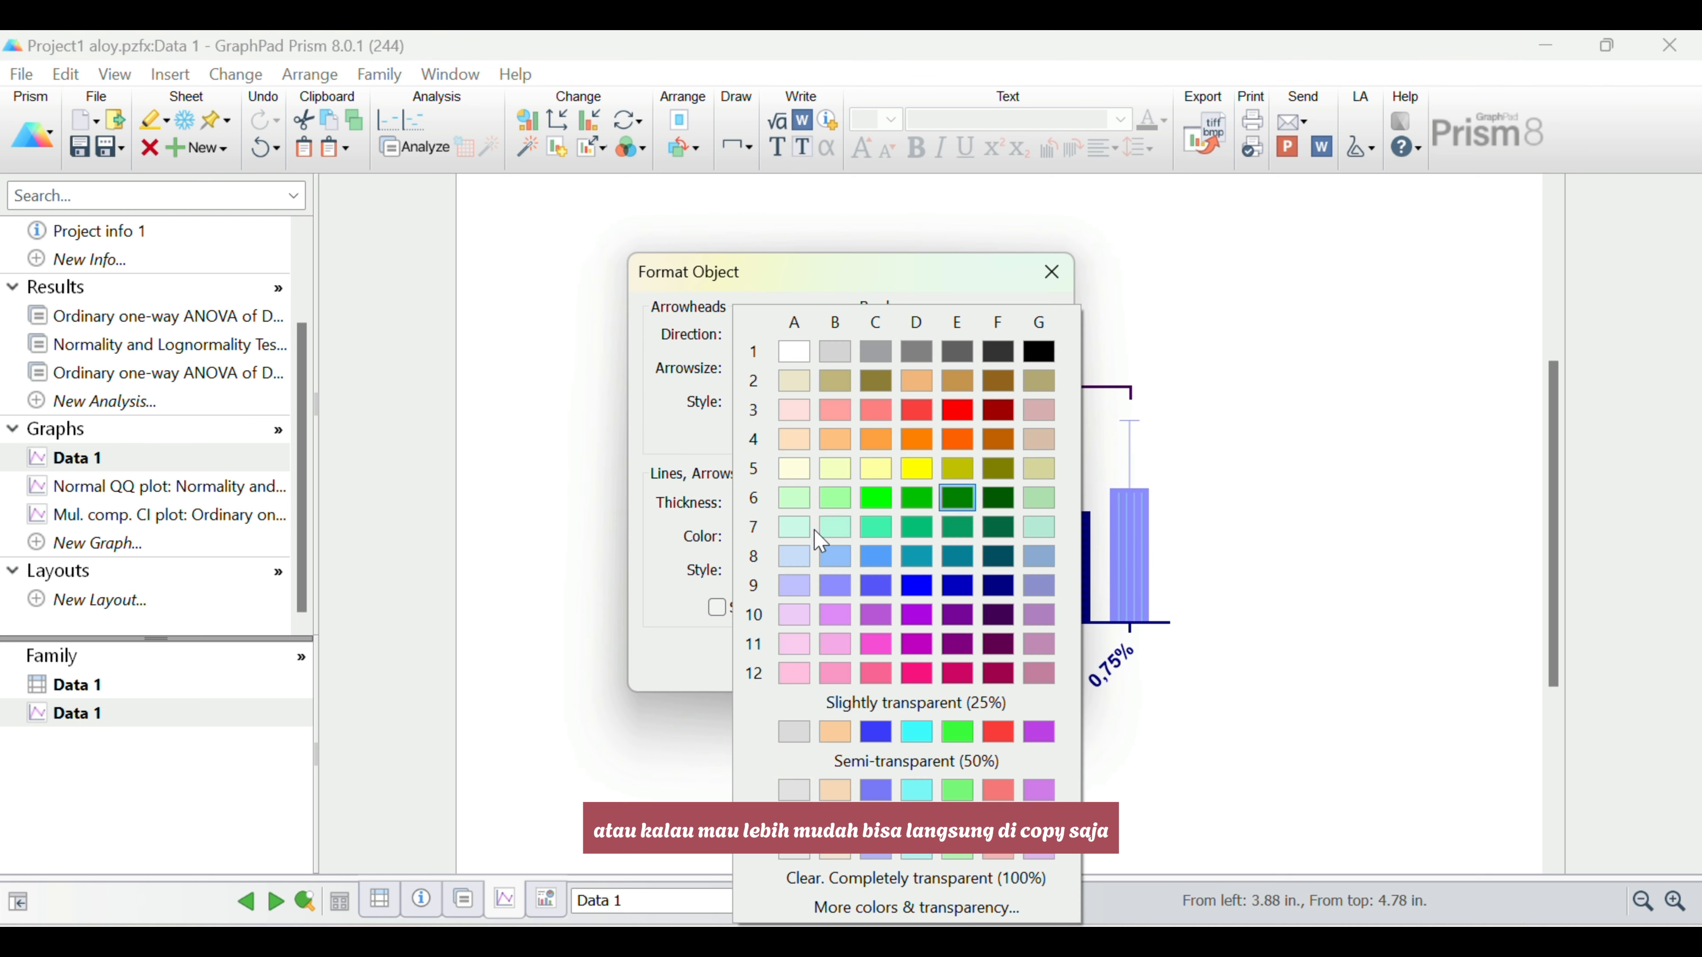
left_click(993, 589)
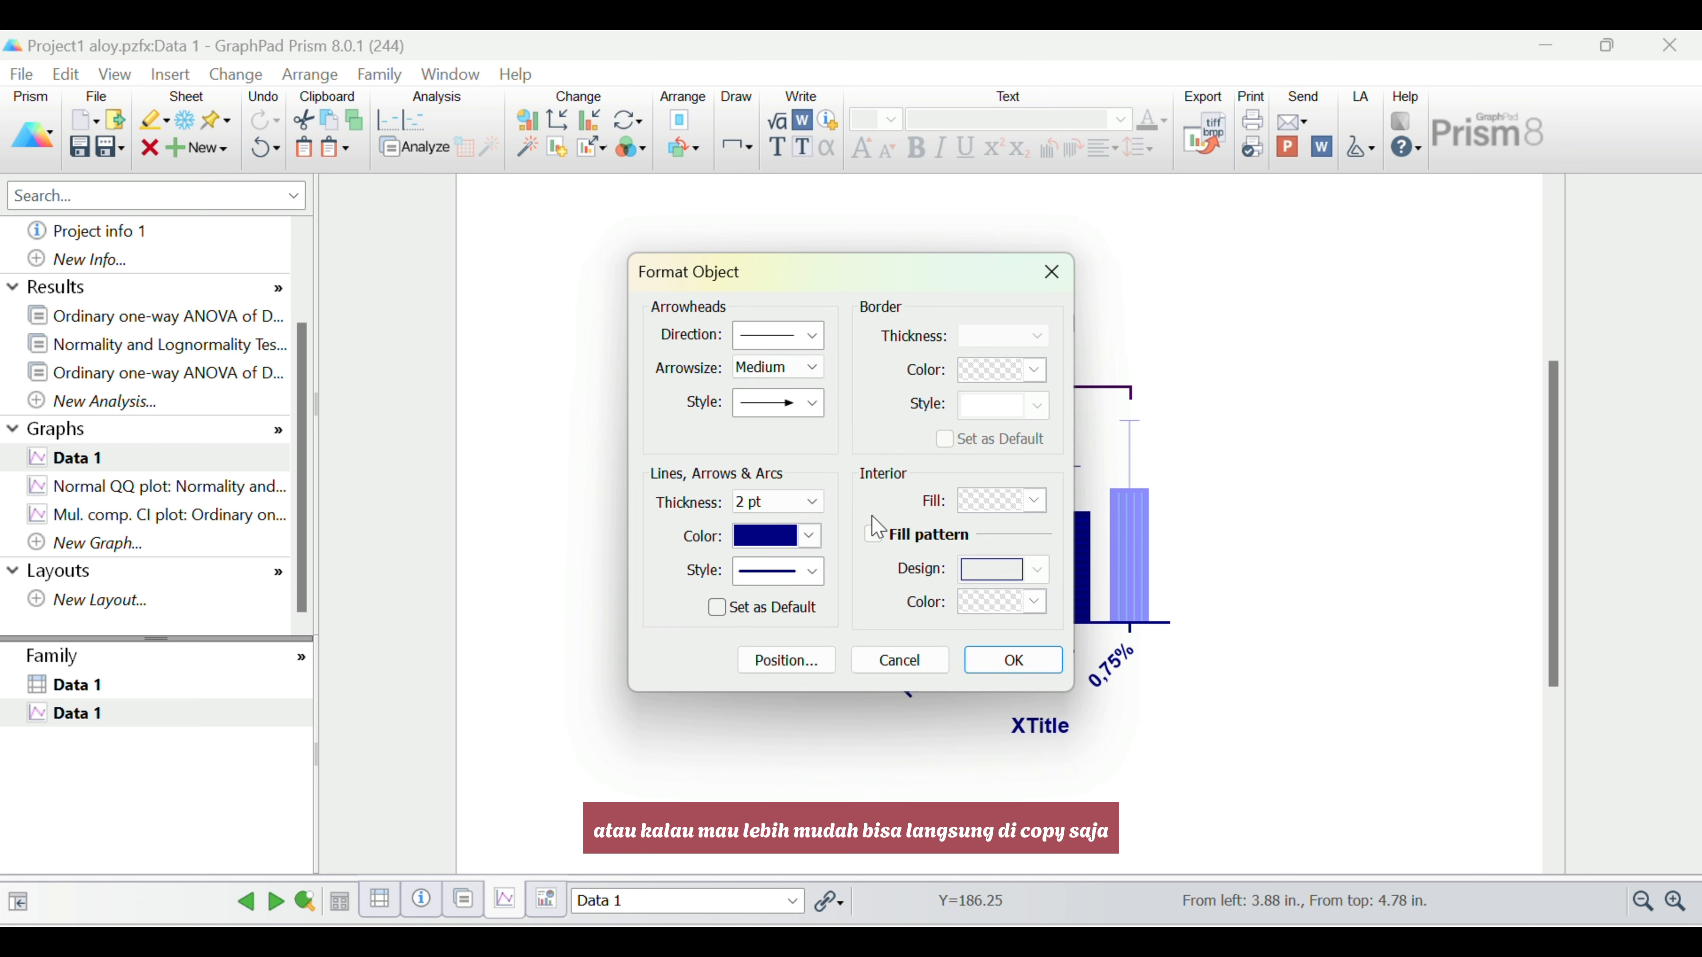
left_click(812, 501)
left_click(804, 551)
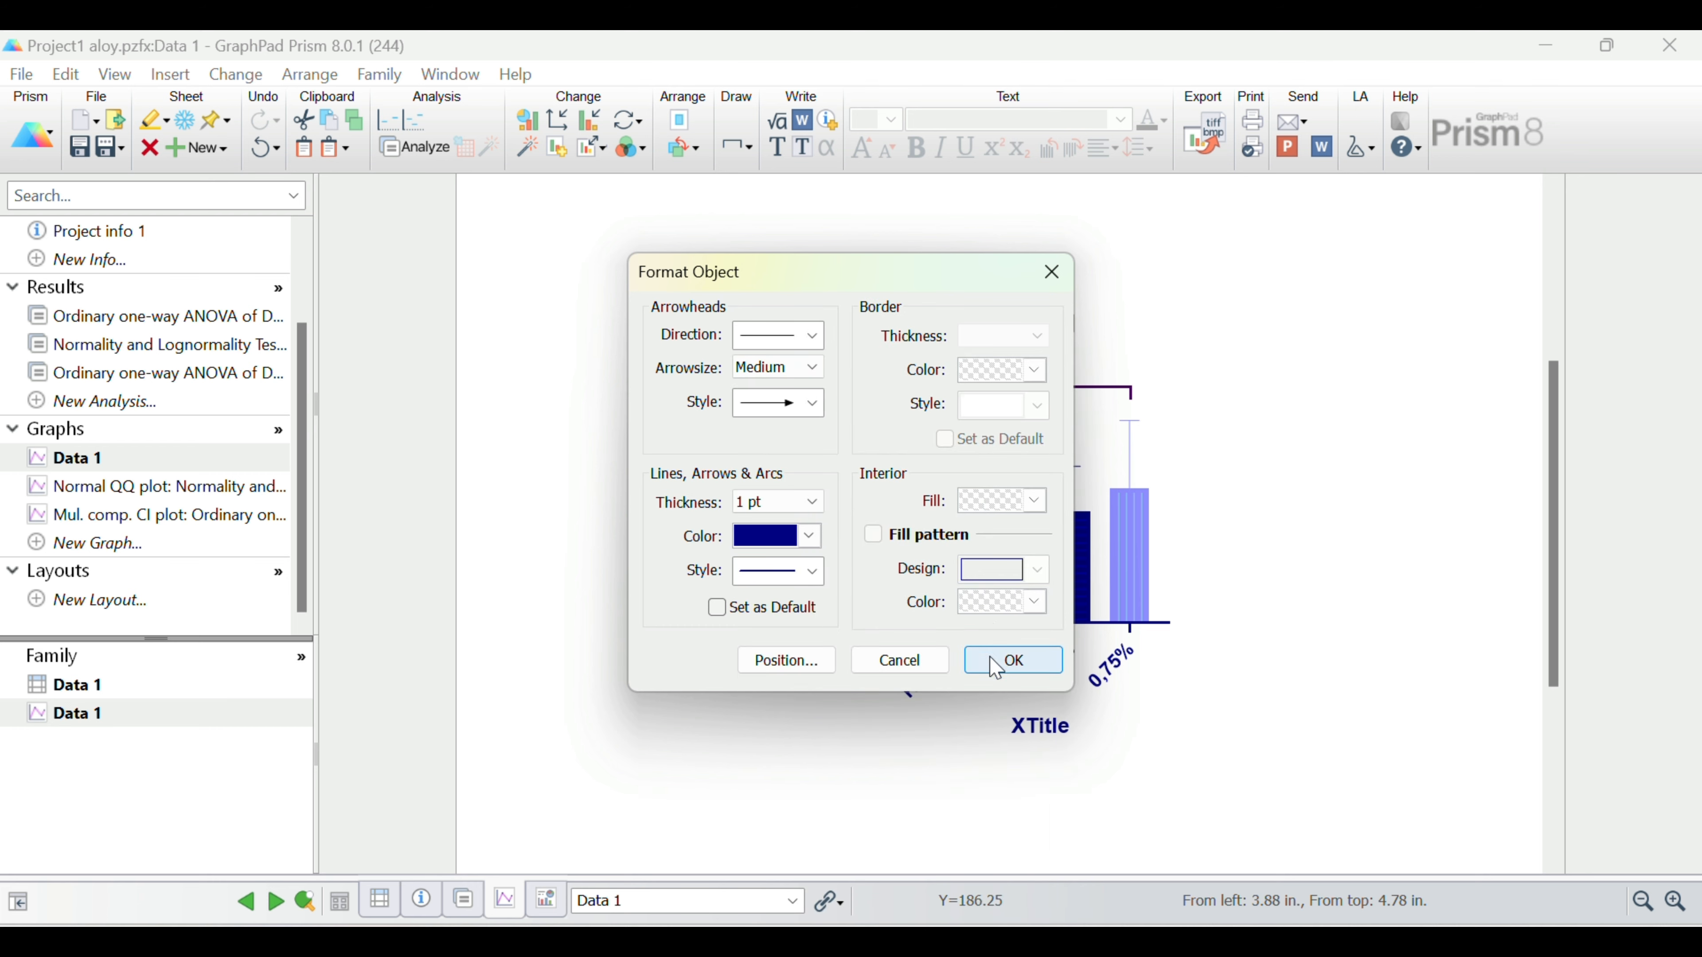
left_click(1013, 661)
Duplicate the "**" significance label and position the copy just above the middle of the Kontrol to 0,25% bracket.
left_click(1030, 364)
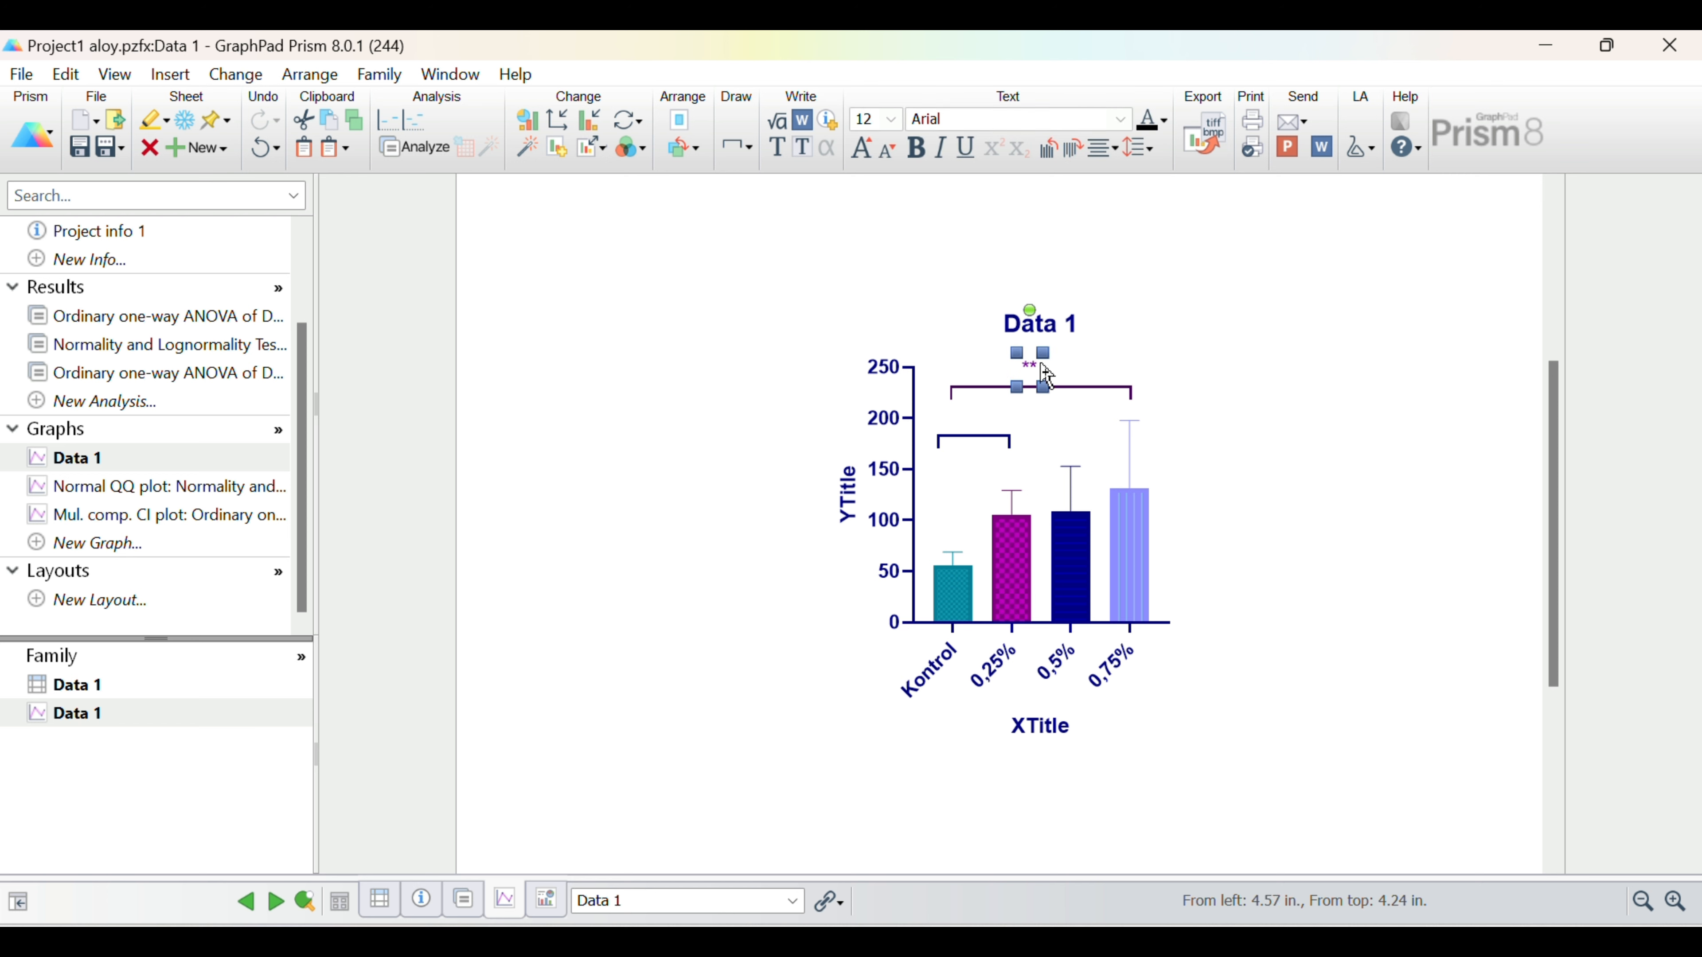
key("ctrl+d")
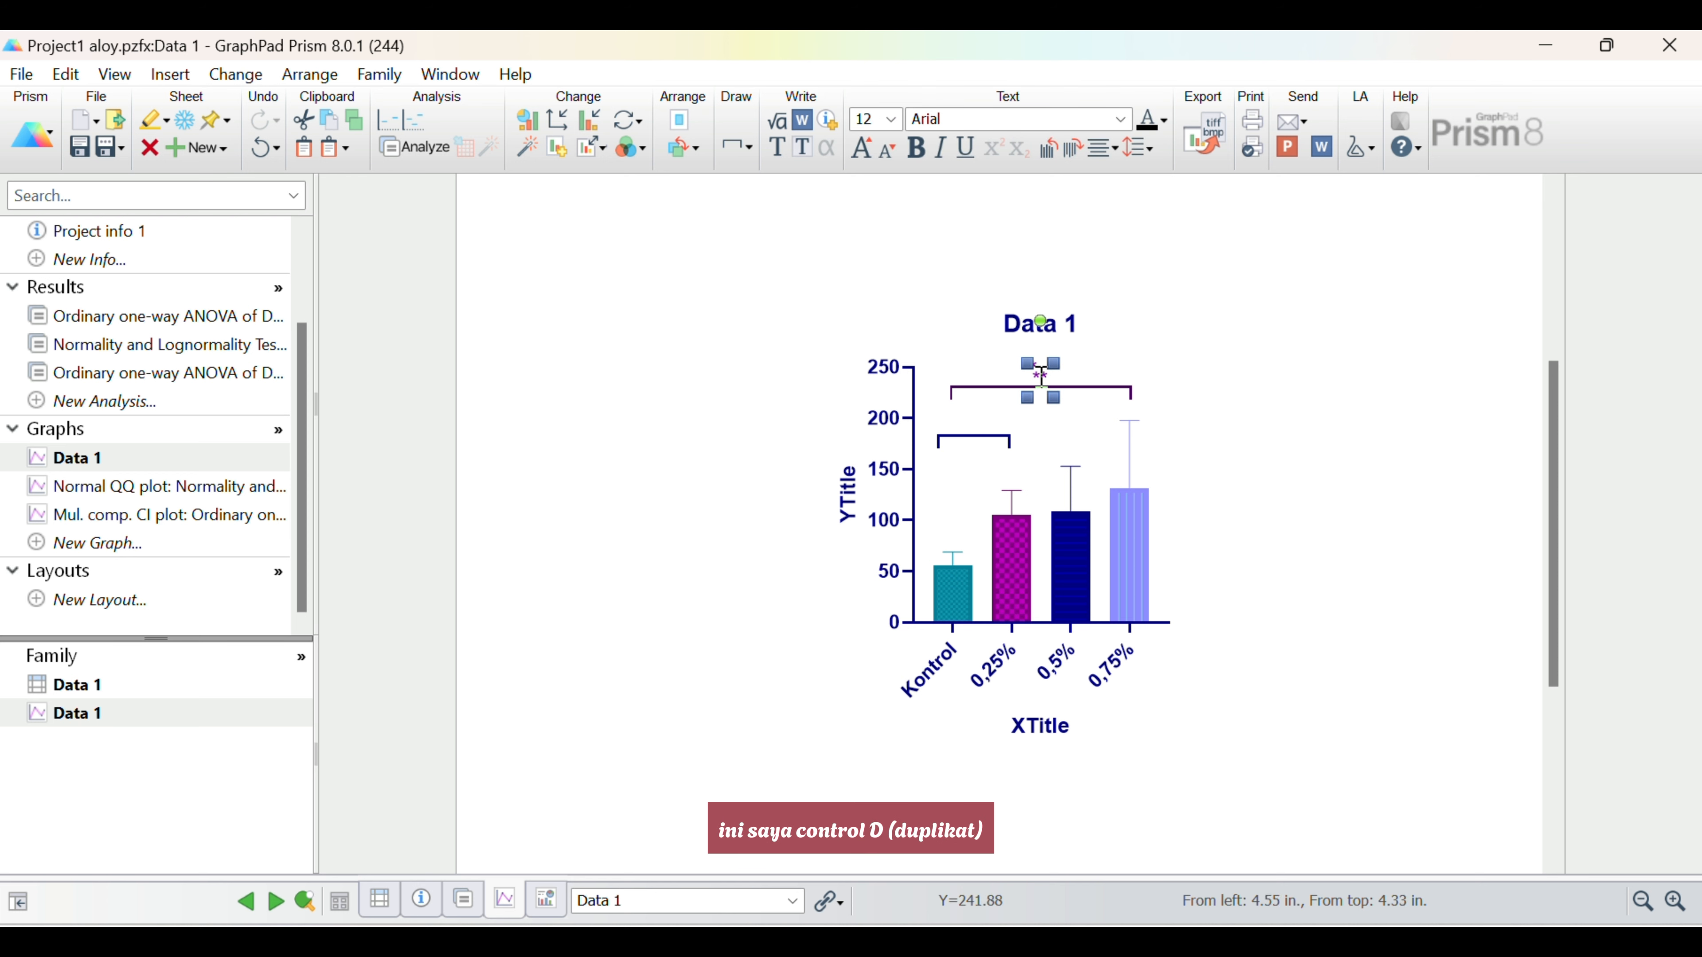
left_click_drag(1037, 379, 984, 426)
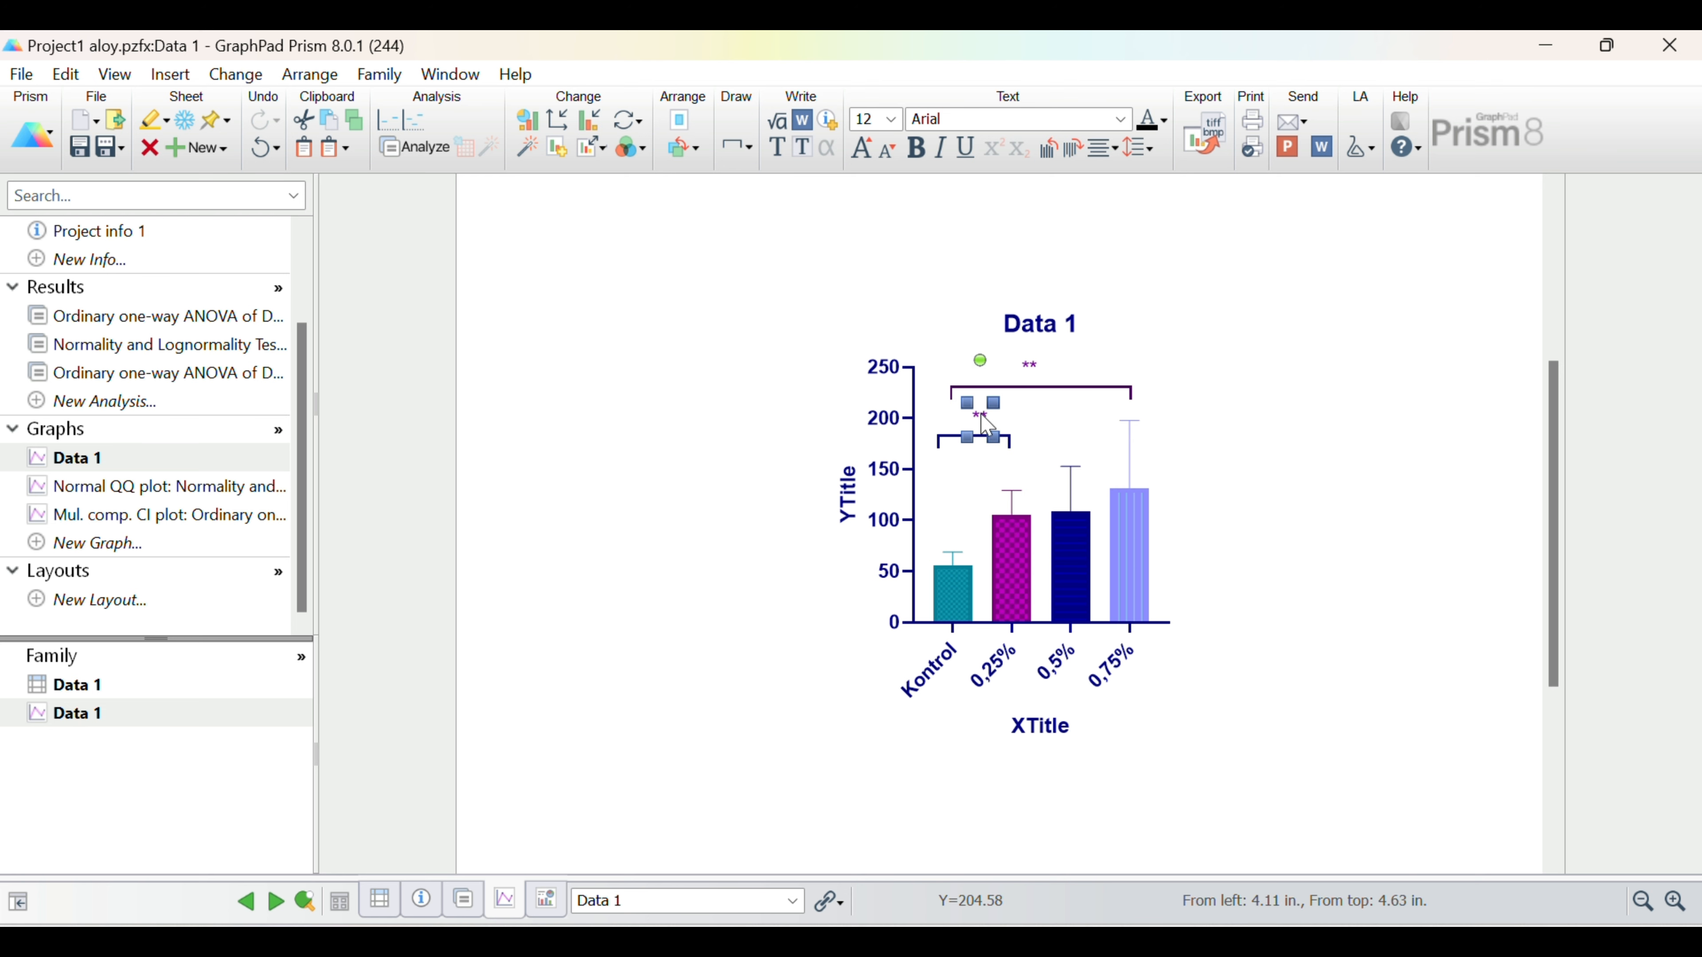
key("Delete")
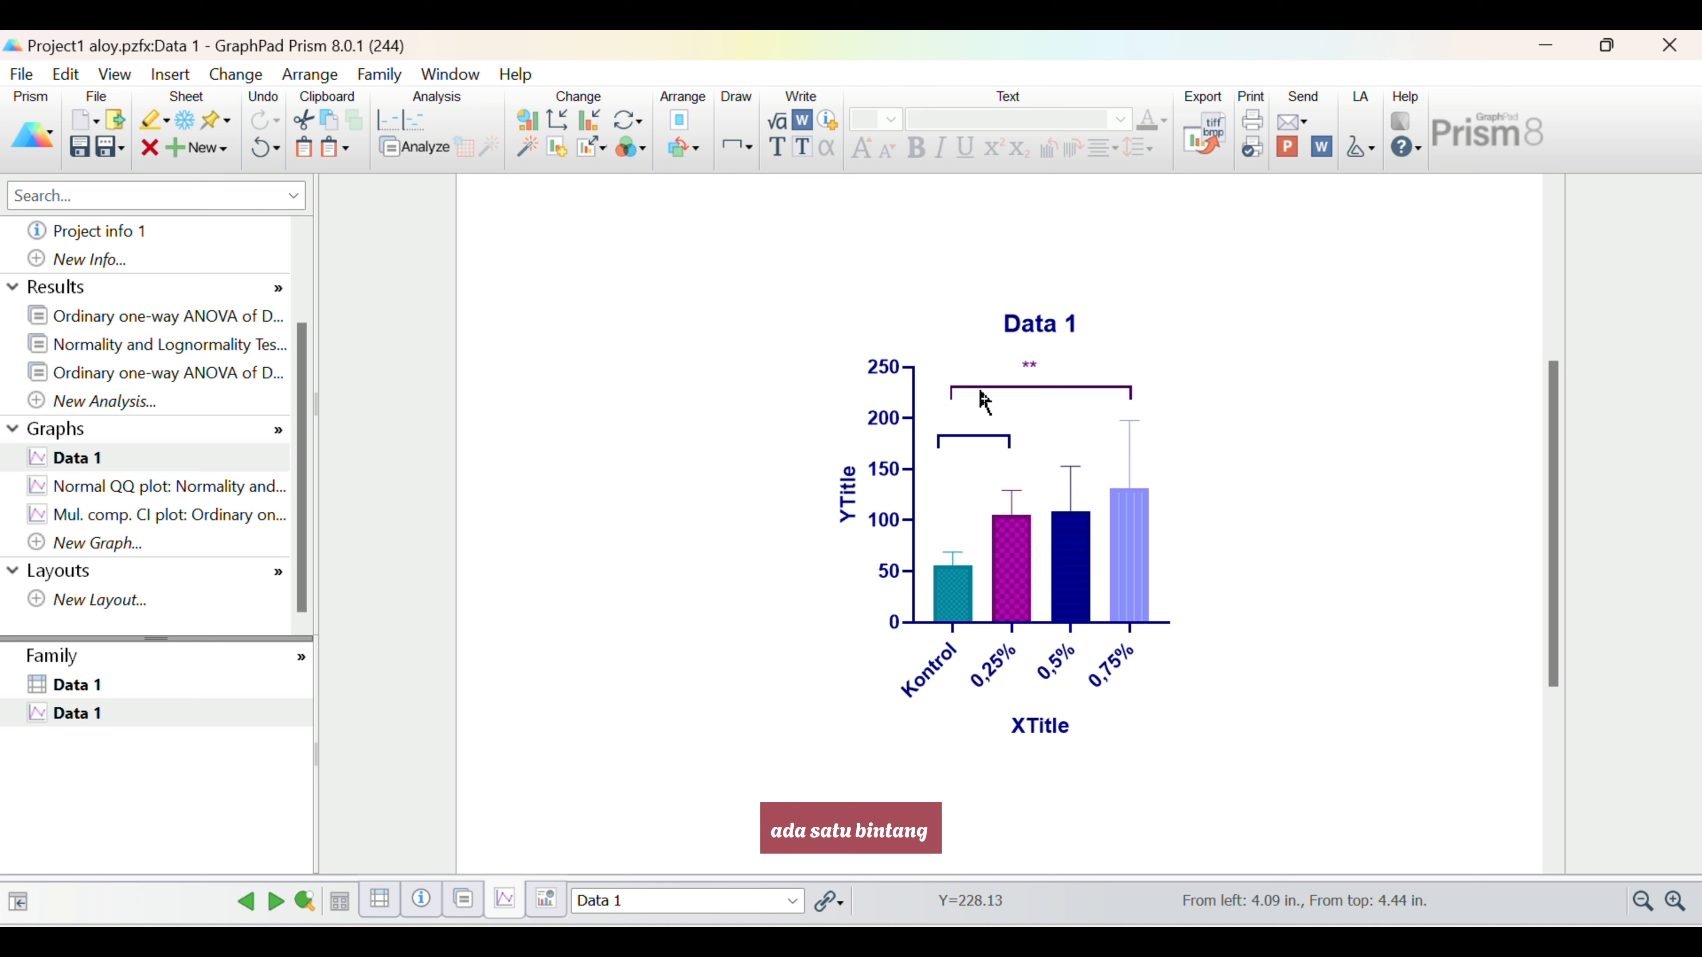
key("ctrl+z")
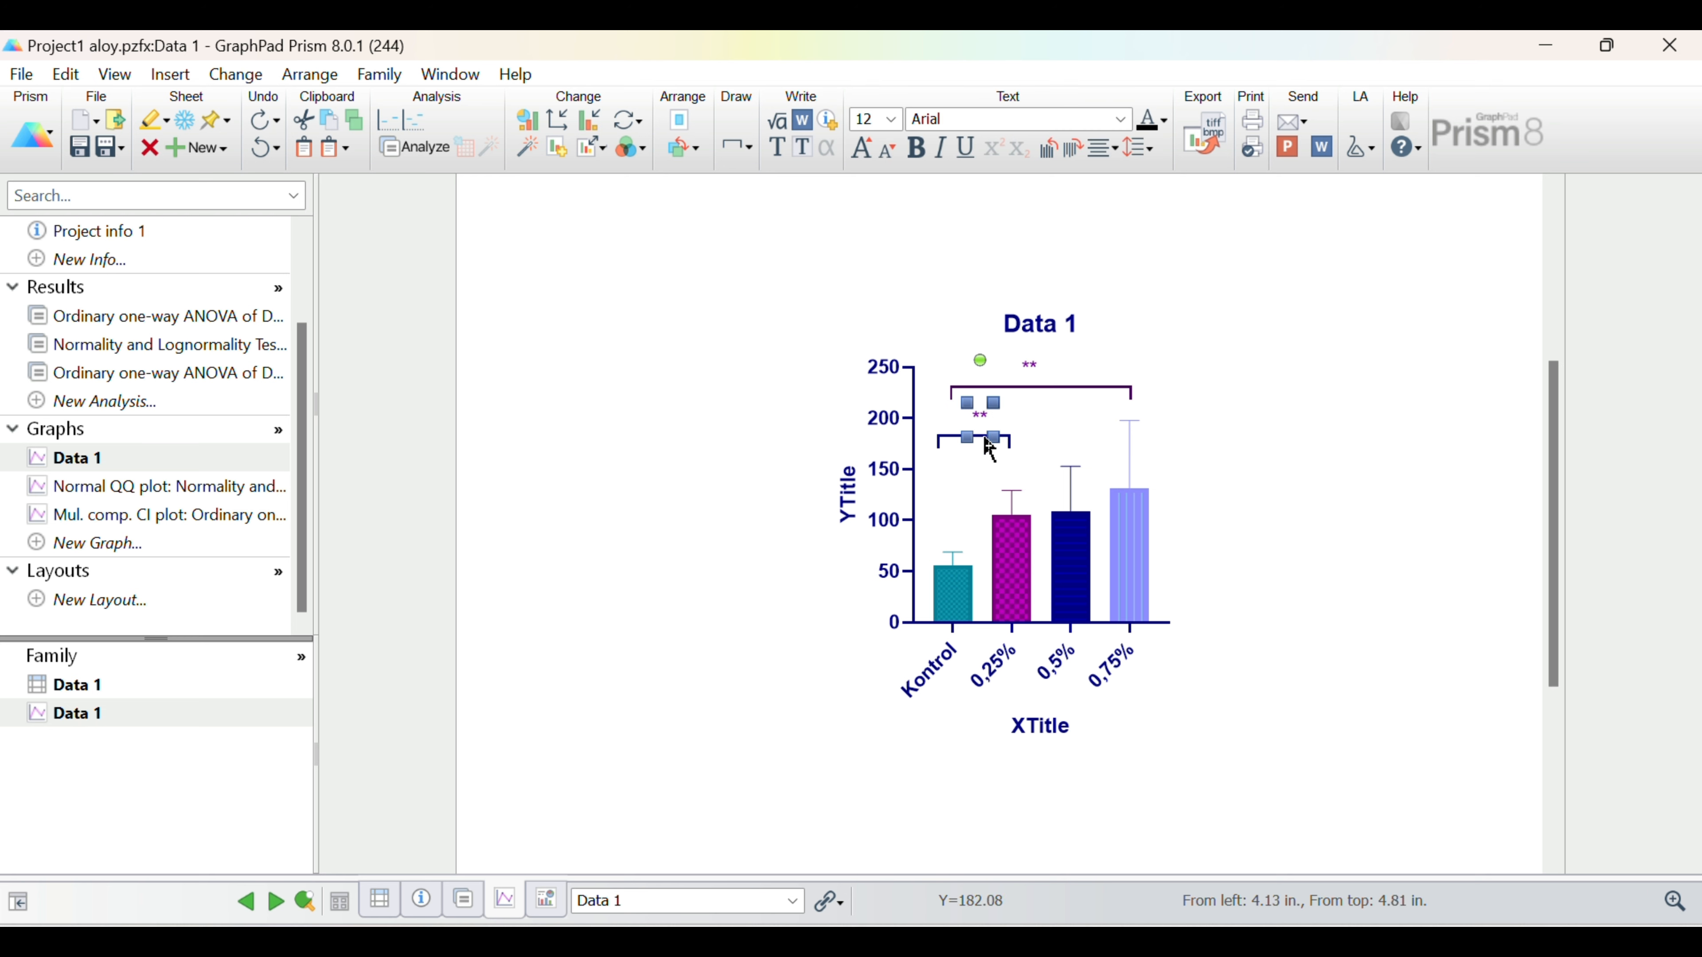
Change the label above the Kontrol to 0,25% bracket to a single "*" and save the project.
left_click(981, 417)
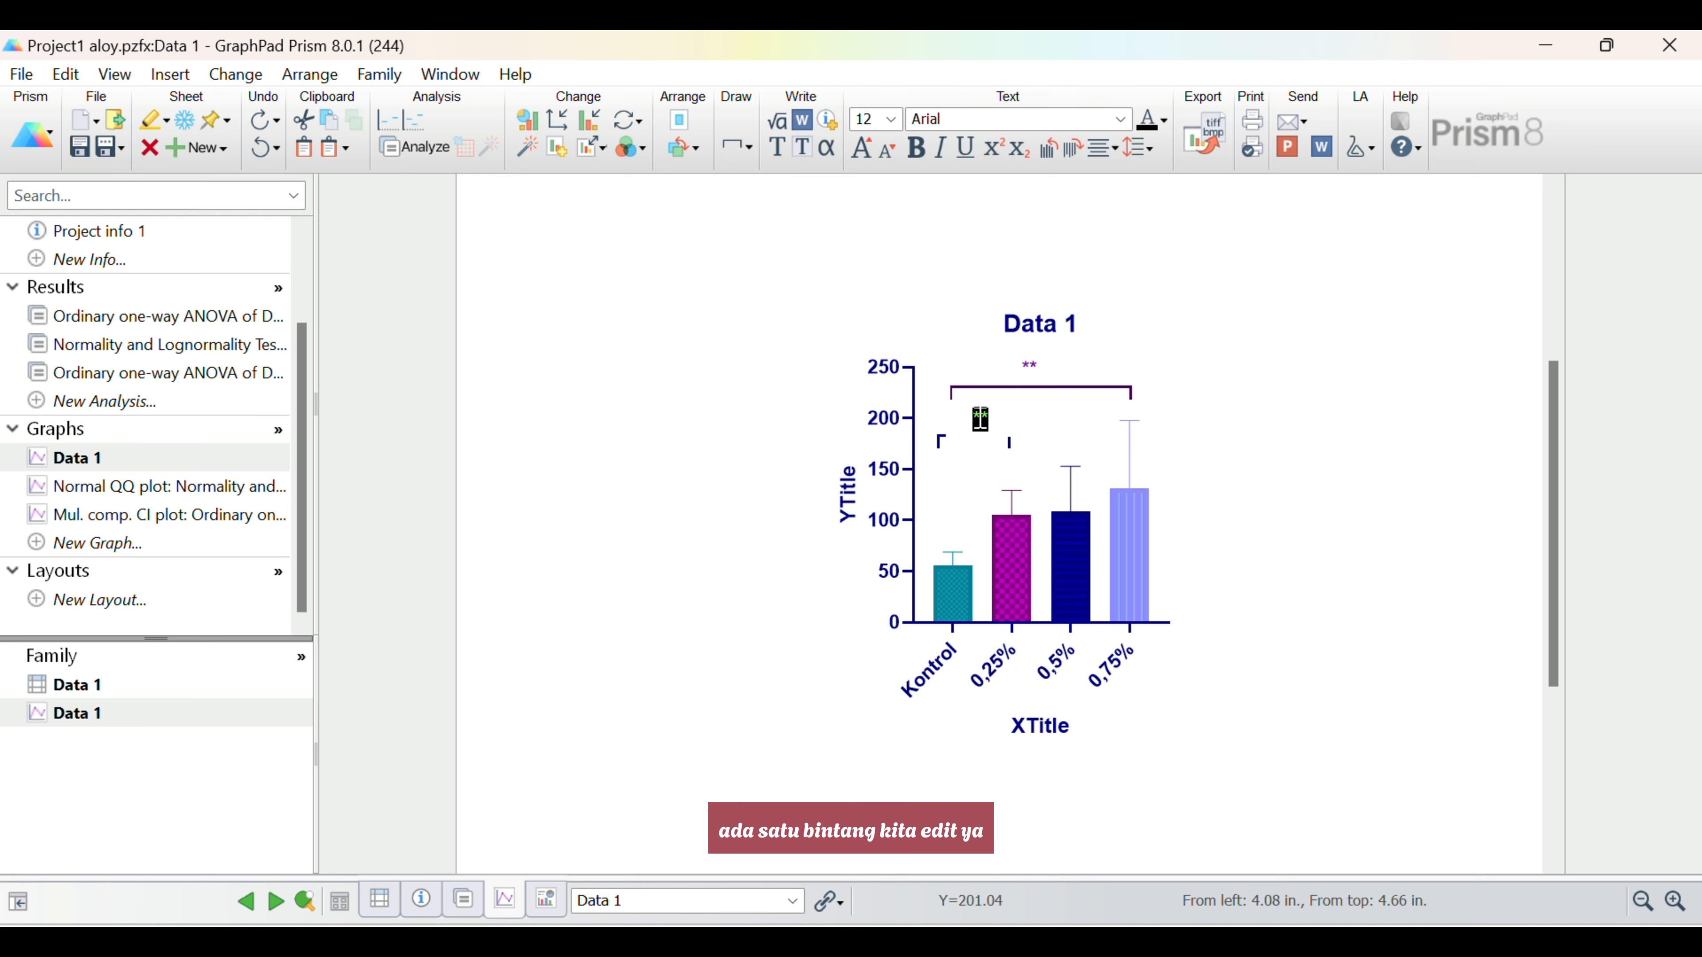
key("BackSpace")
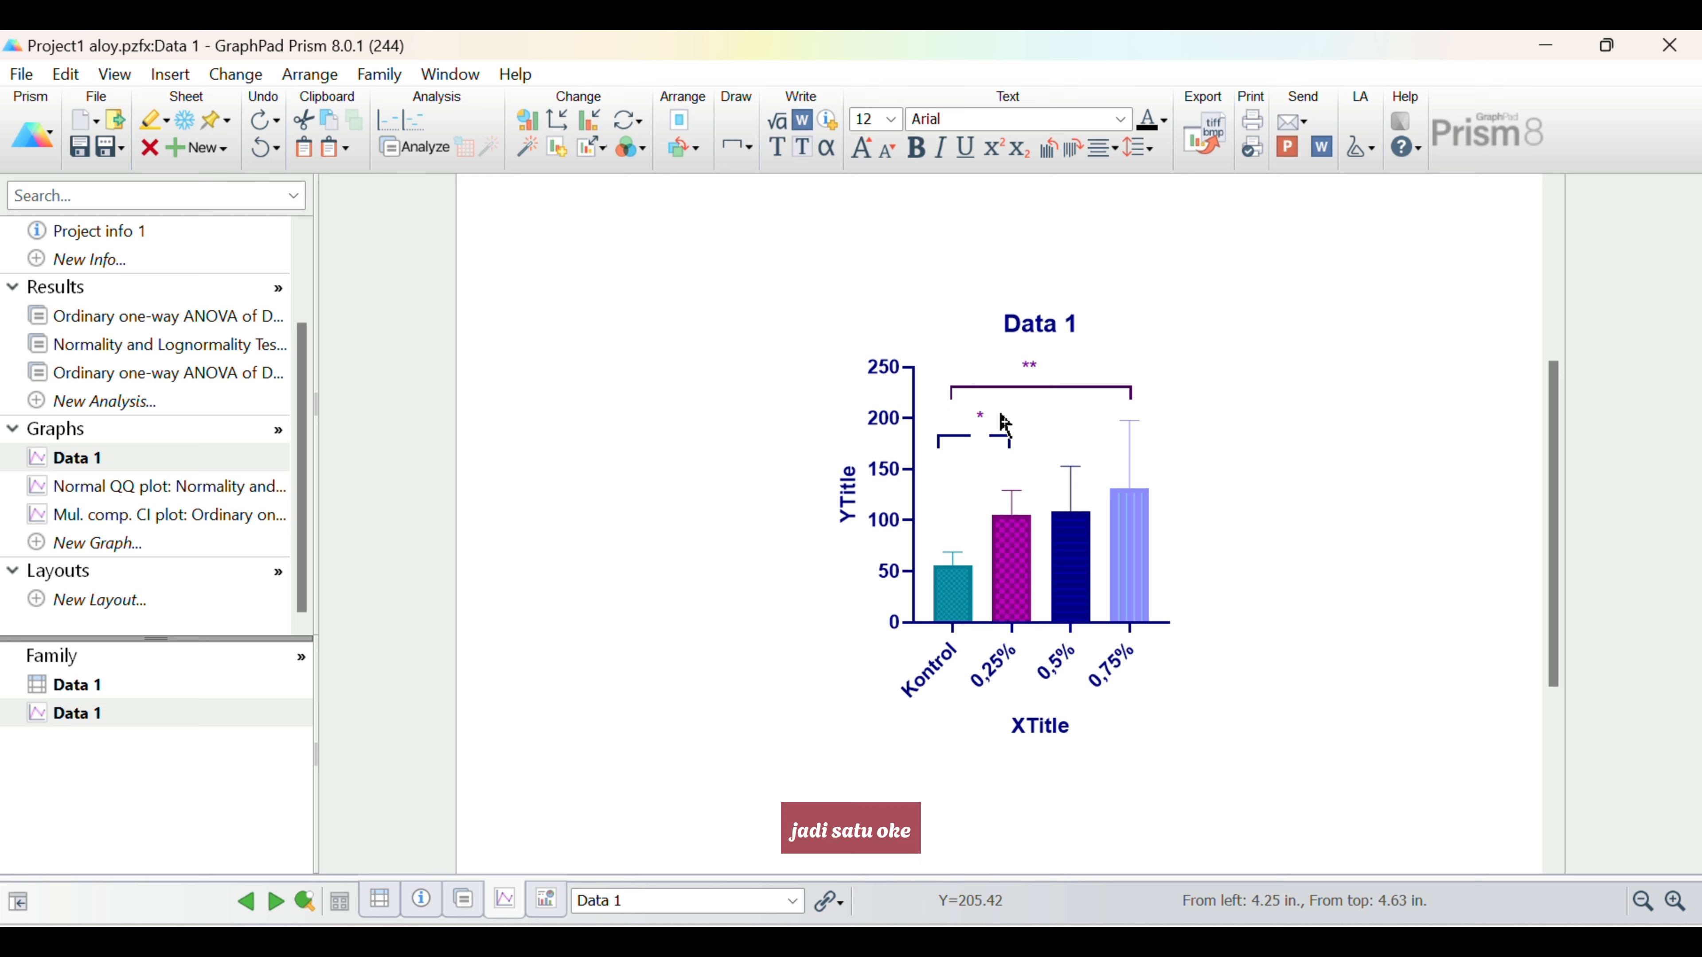
left_click(1216, 380)
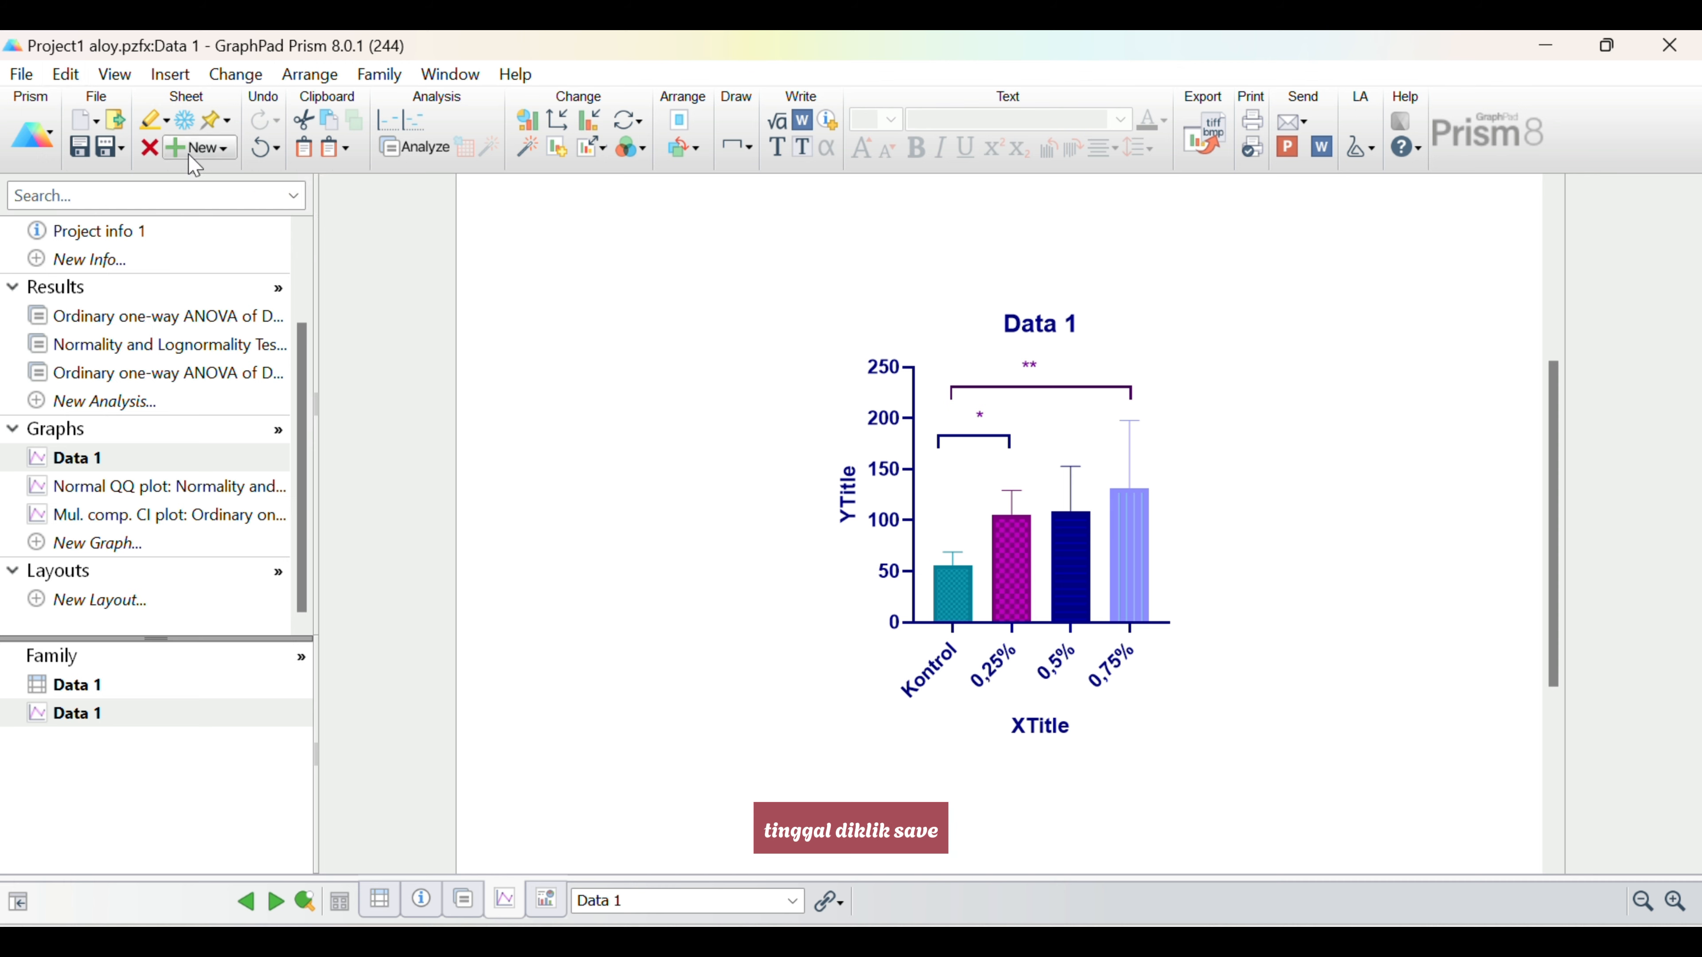
left_click(21, 74)
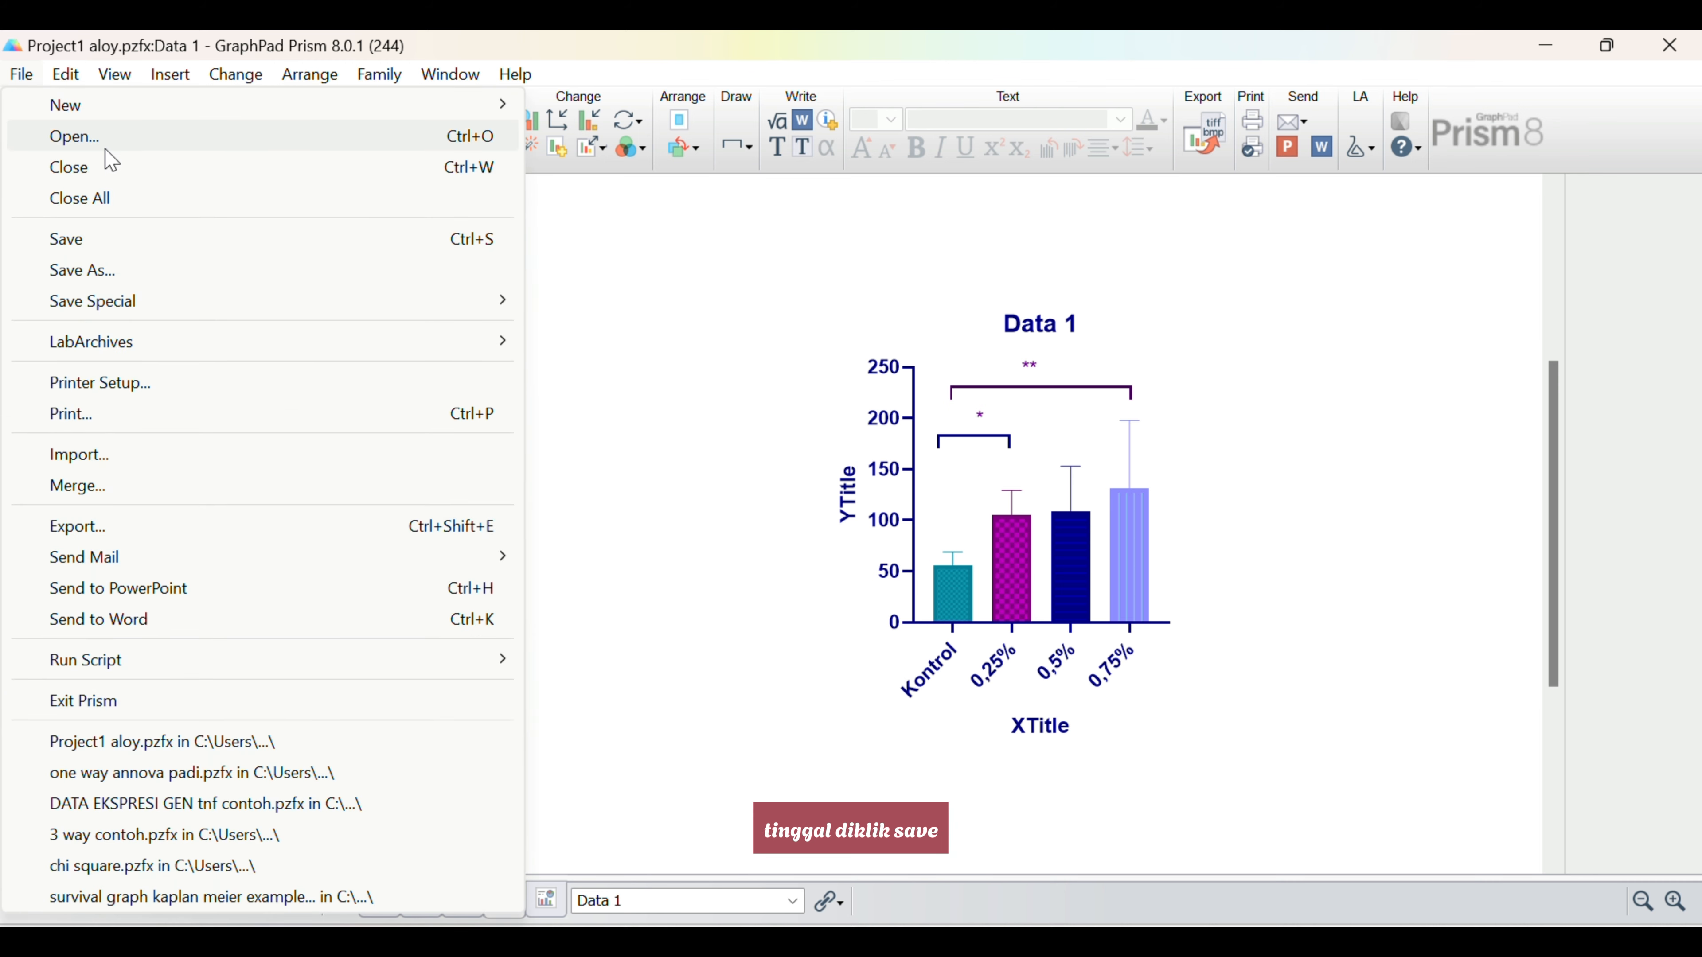
left_click(141, 236)
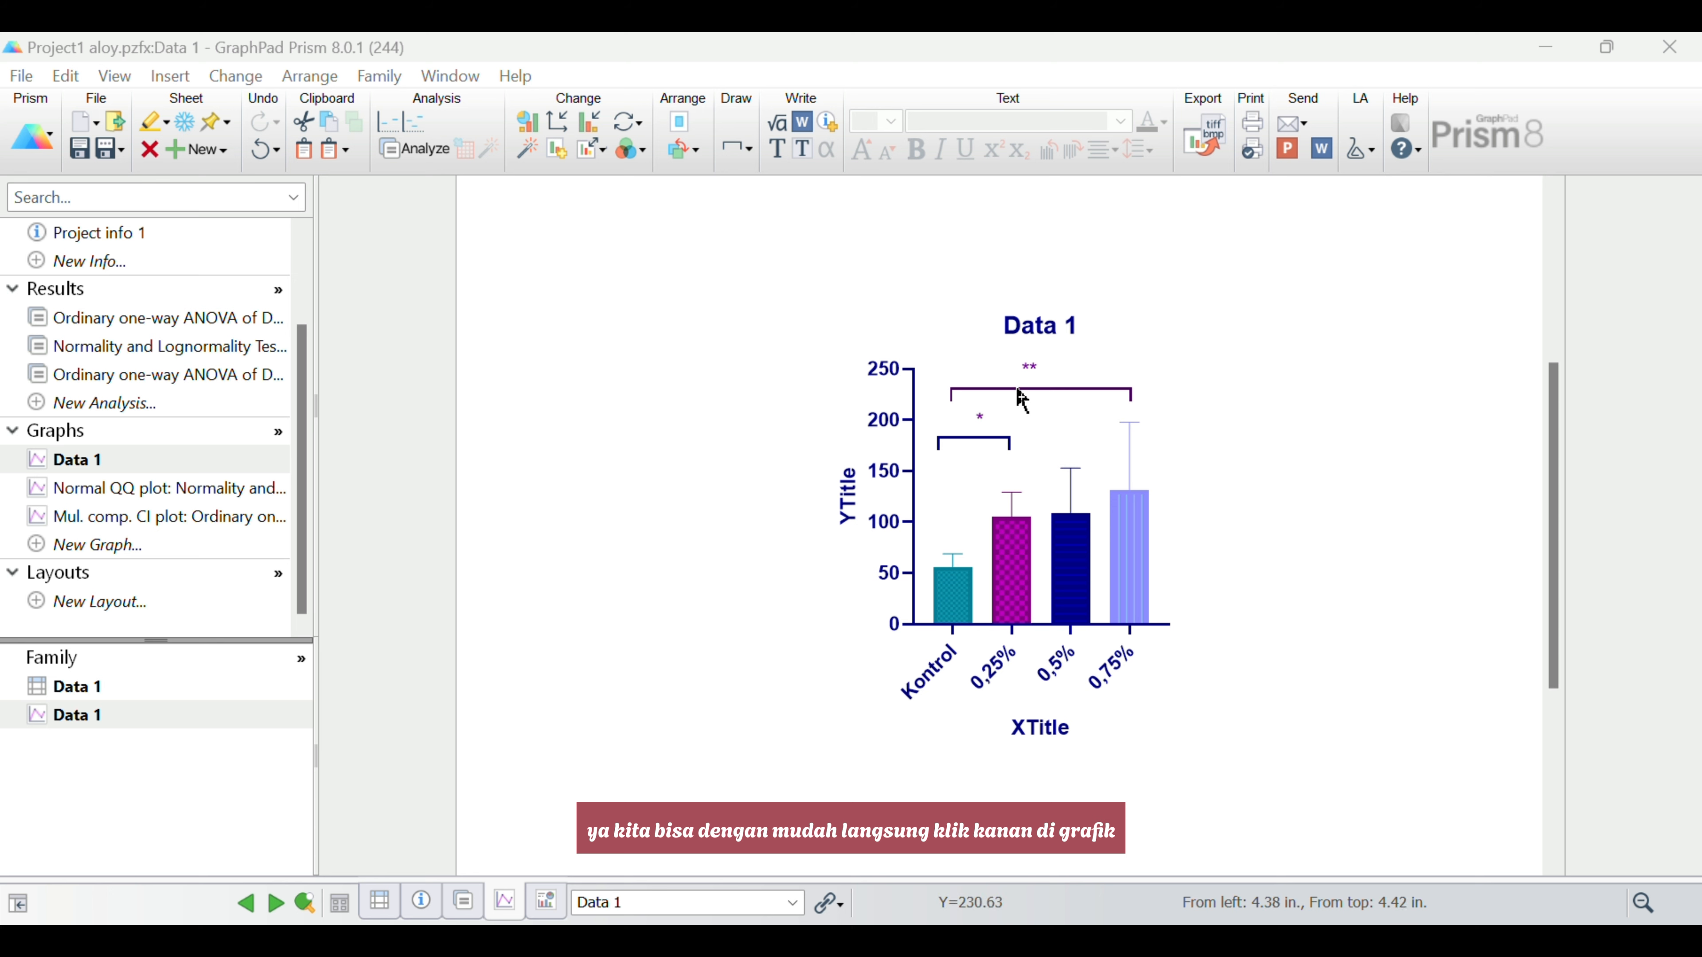
Copy the entire Data 1 graph, switch to the blank Word document Dokumen1 and paste the graph there.
right_click(1028, 365)
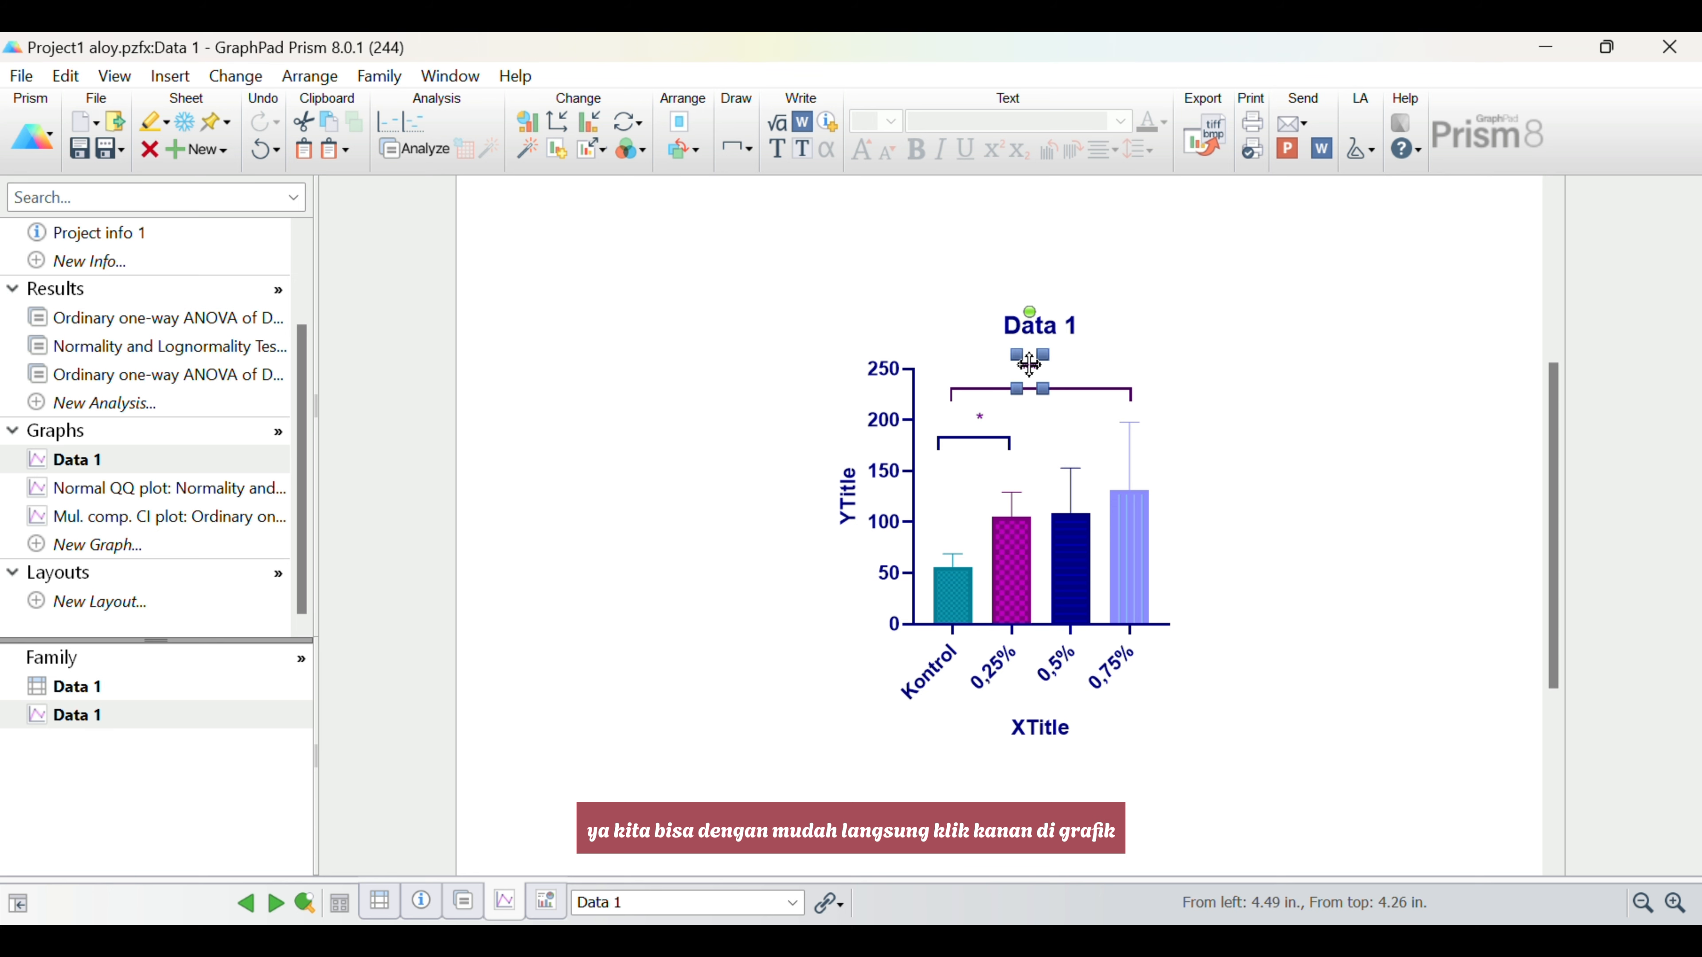
left_click(912, 335)
right_click(1028, 459)
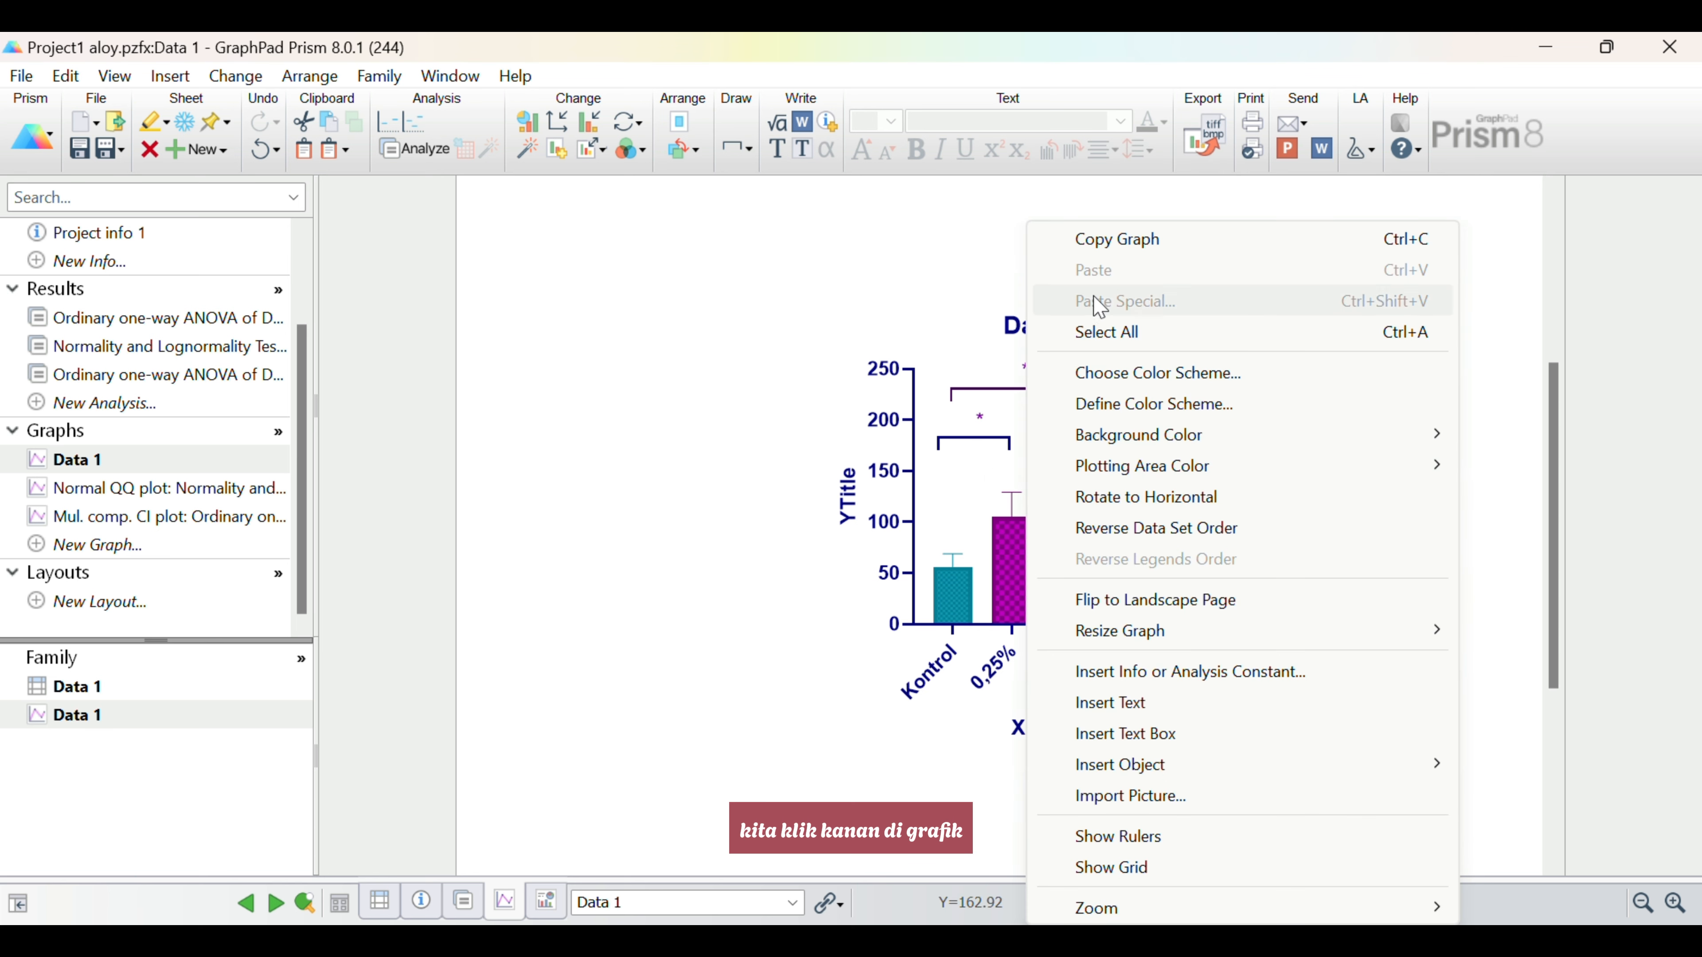
left_click(1130, 255)
mouse_move(933, 941)
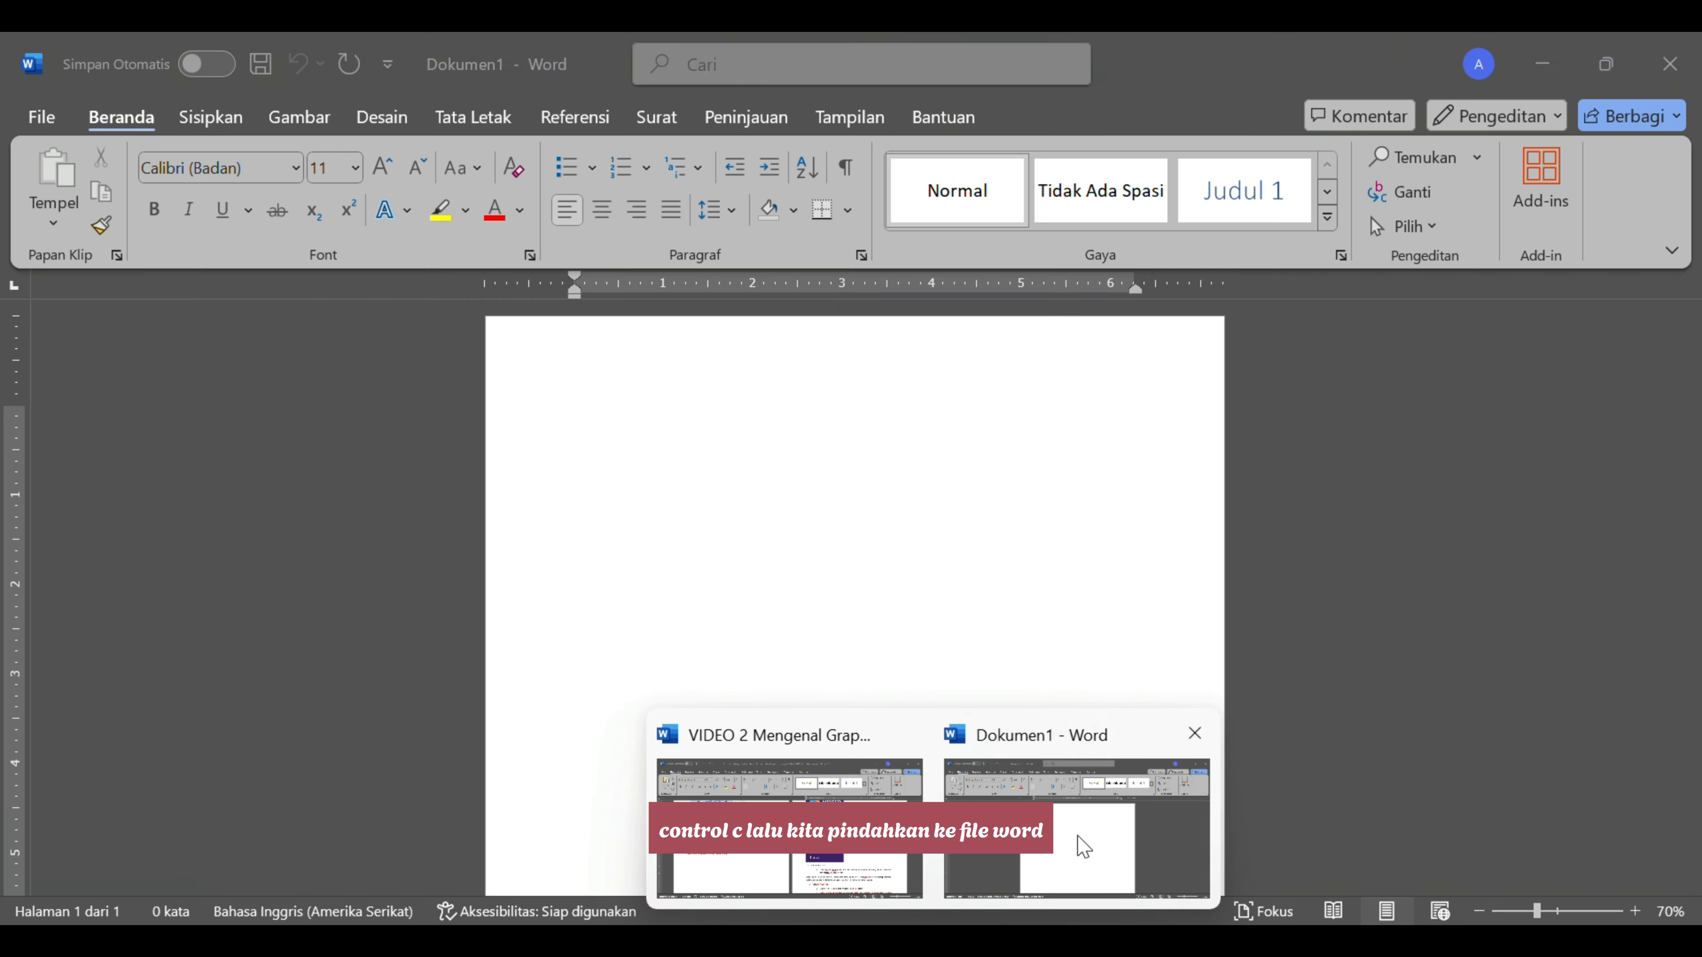
left_click(1085, 838)
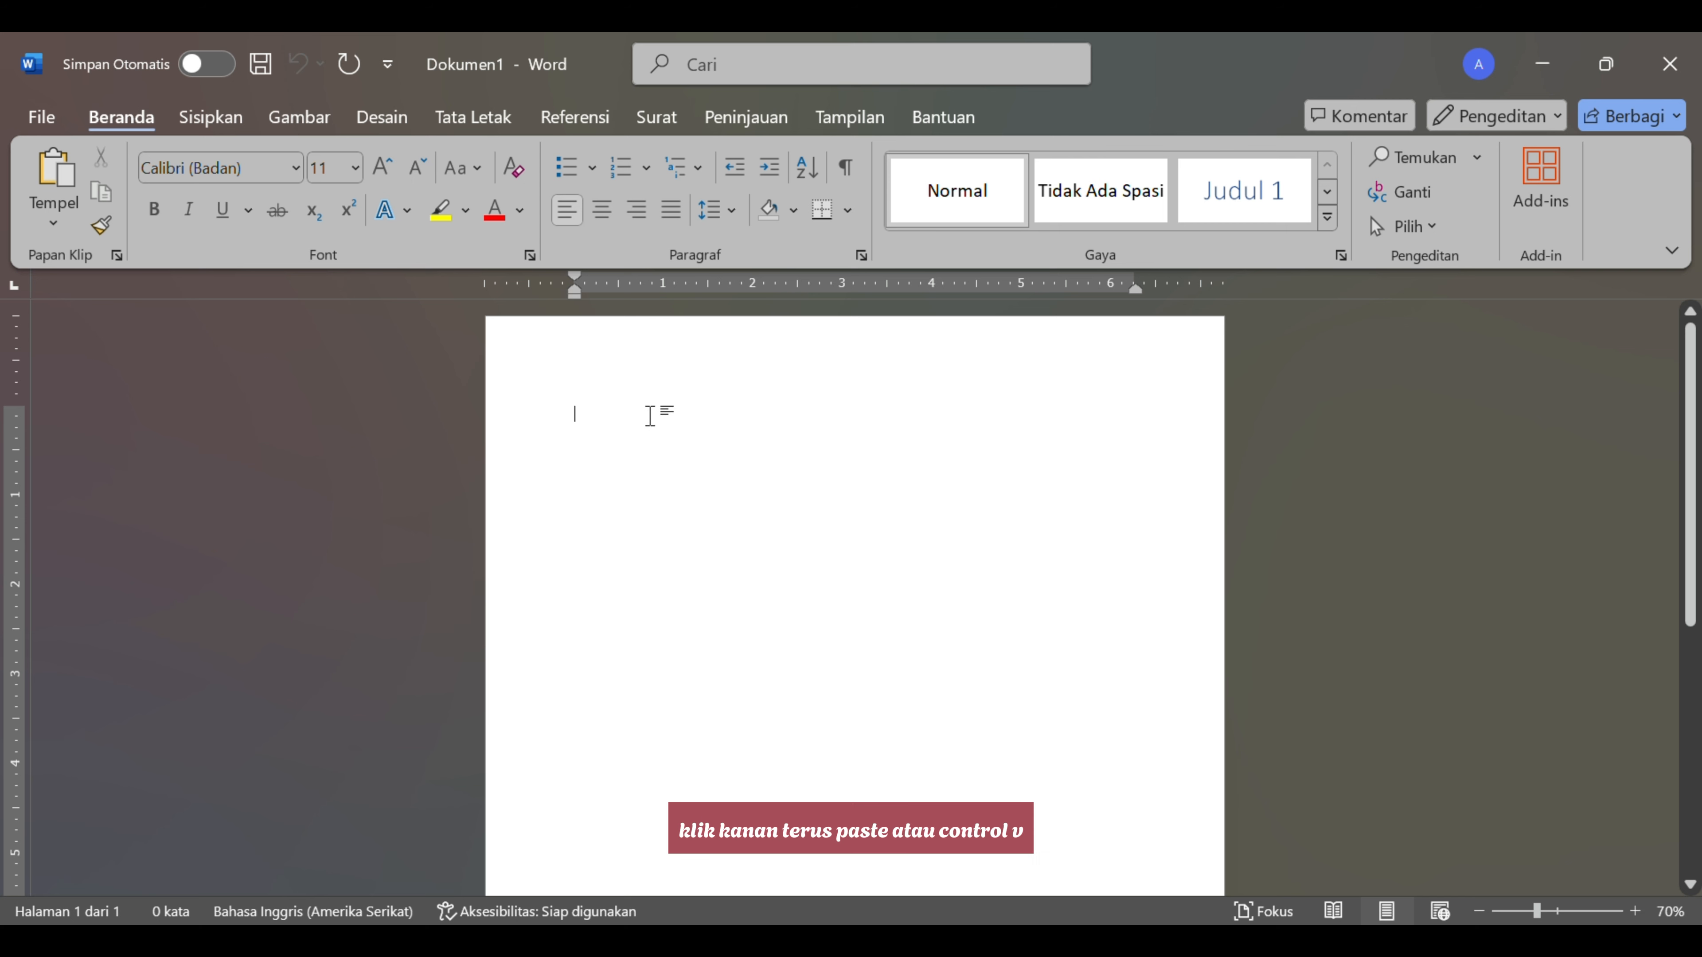
key("ctrl+v")
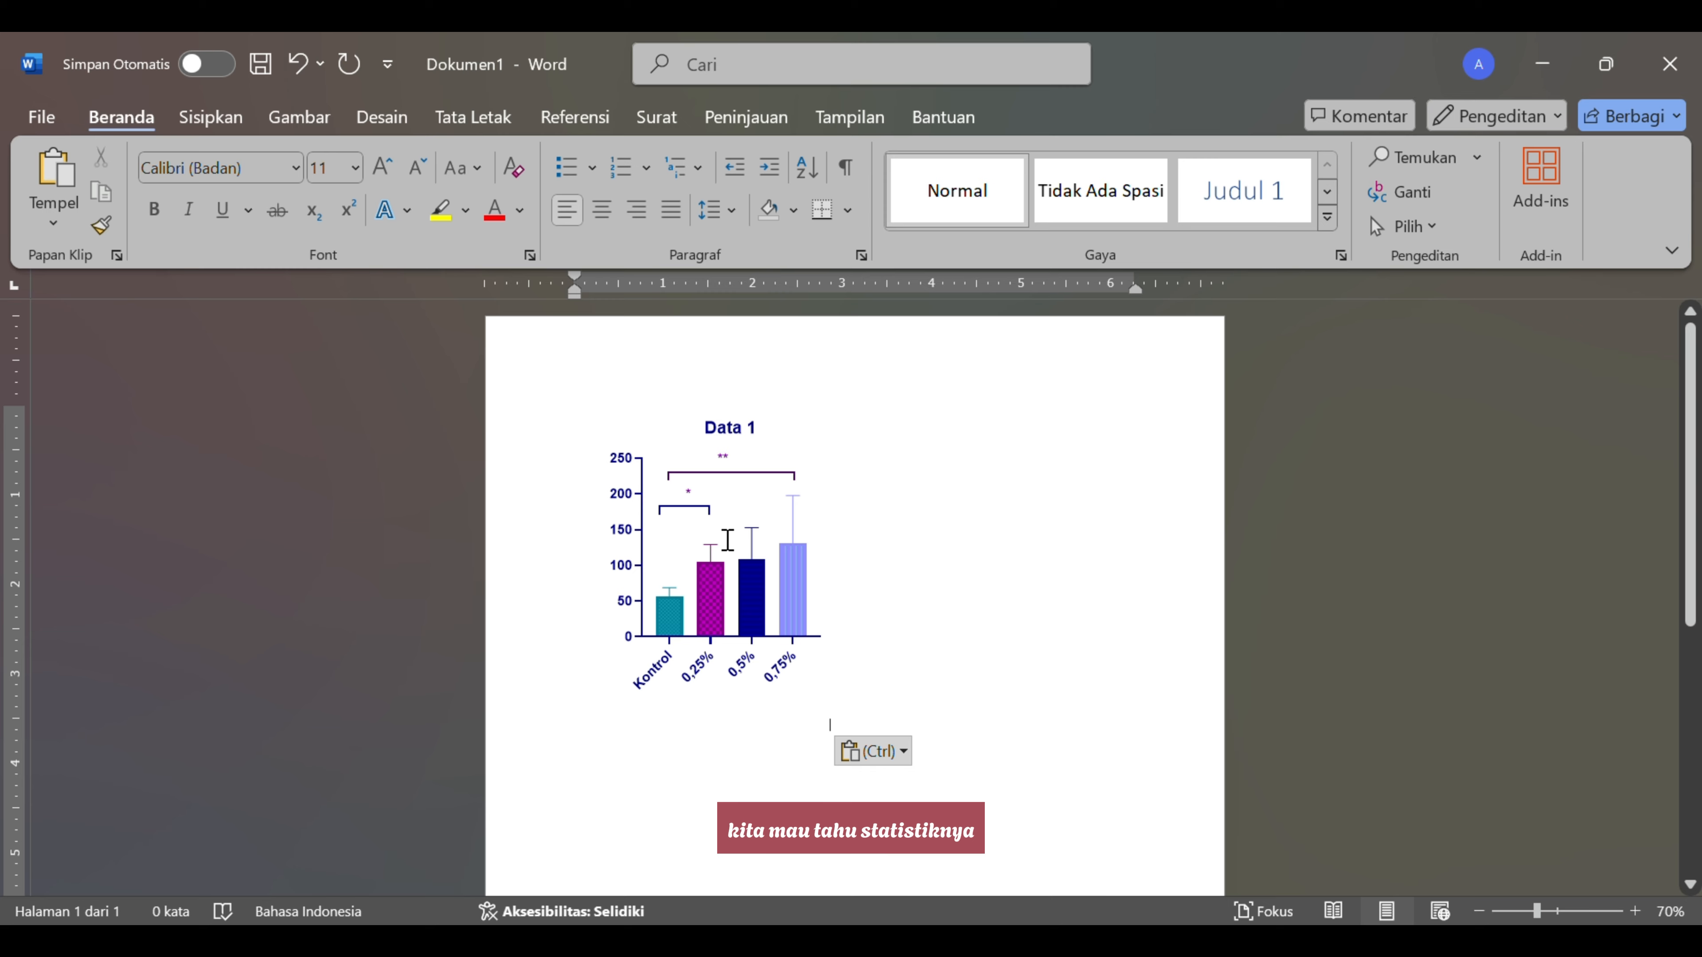
Open the pasted graph in the Word document as an embedded GraphPad Prism object.
double_click(727, 539)
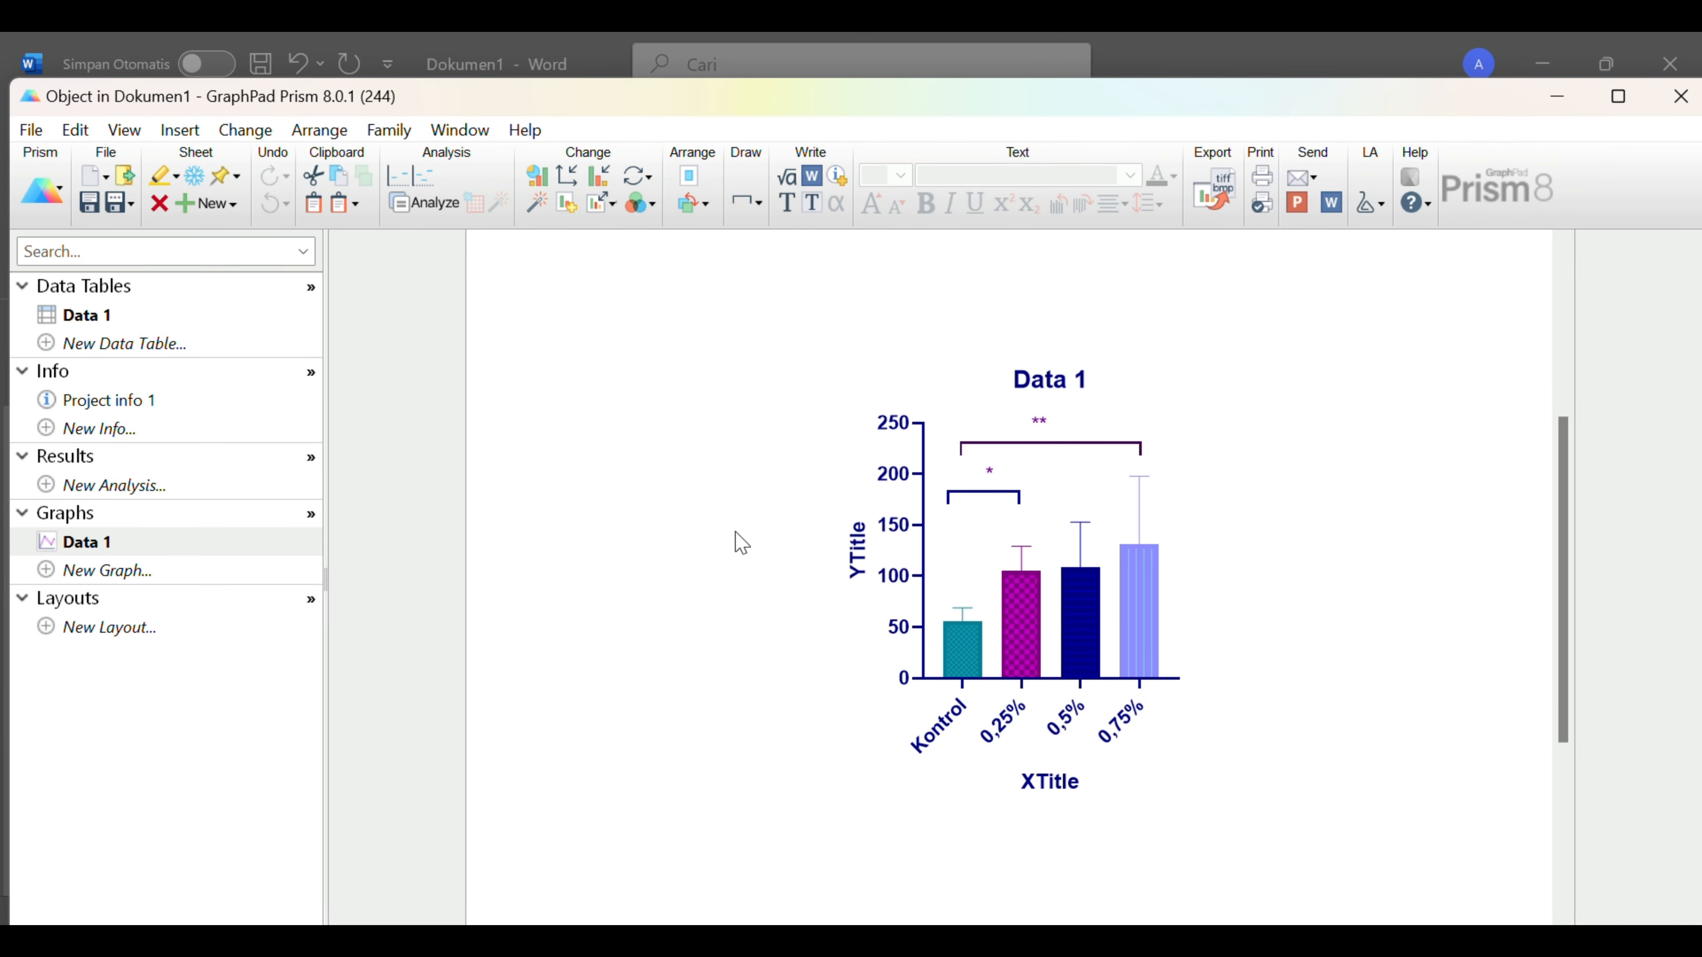